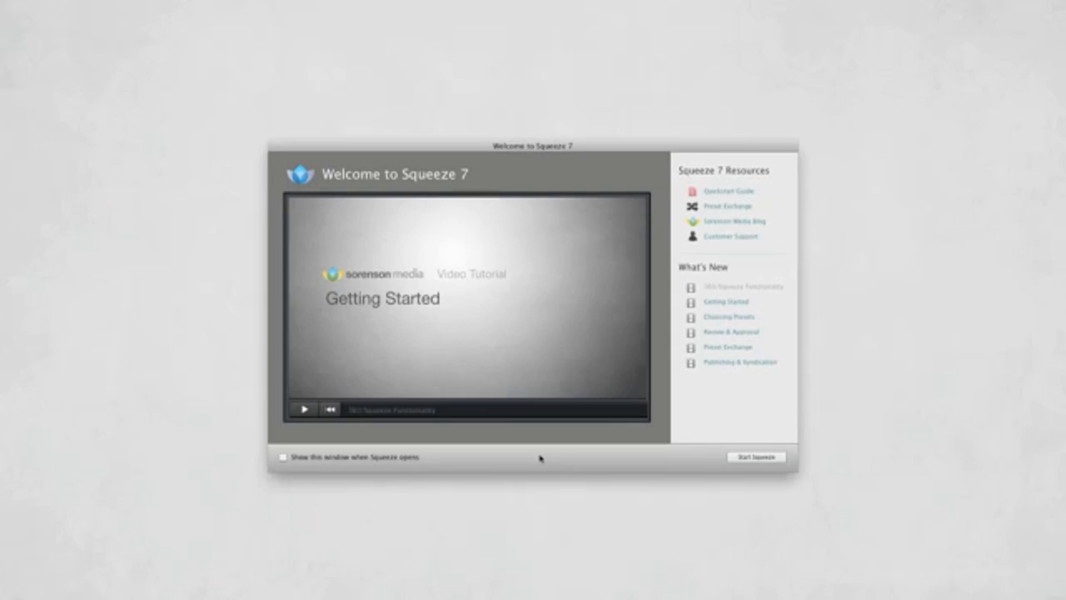
- Start Squeeze from the welcome window, open the preferences and review the General and GPU settings
click(772, 457)
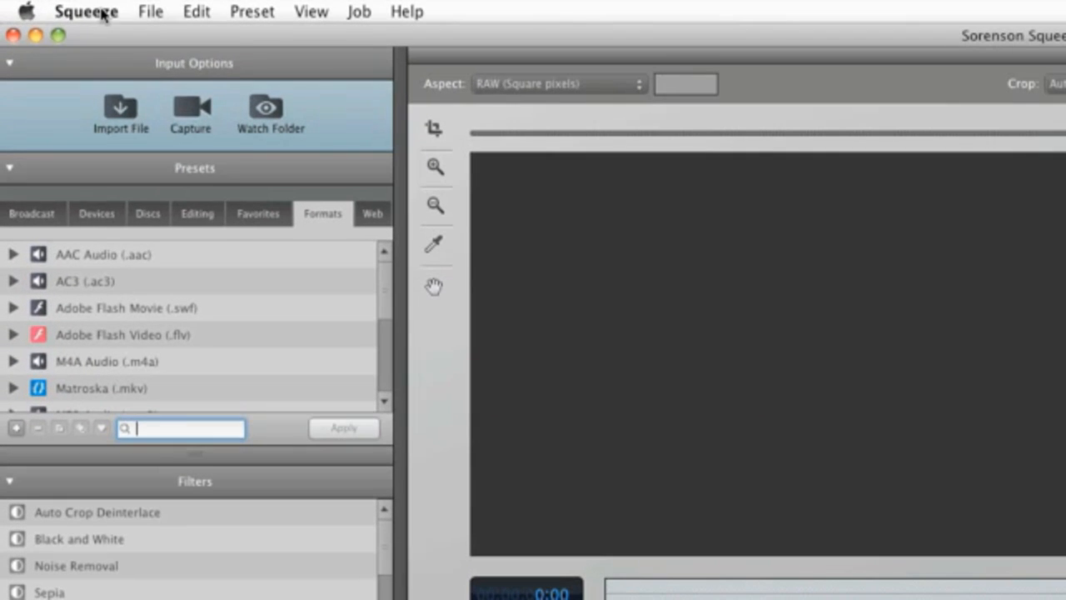
click(98, 11)
click(170, 83)
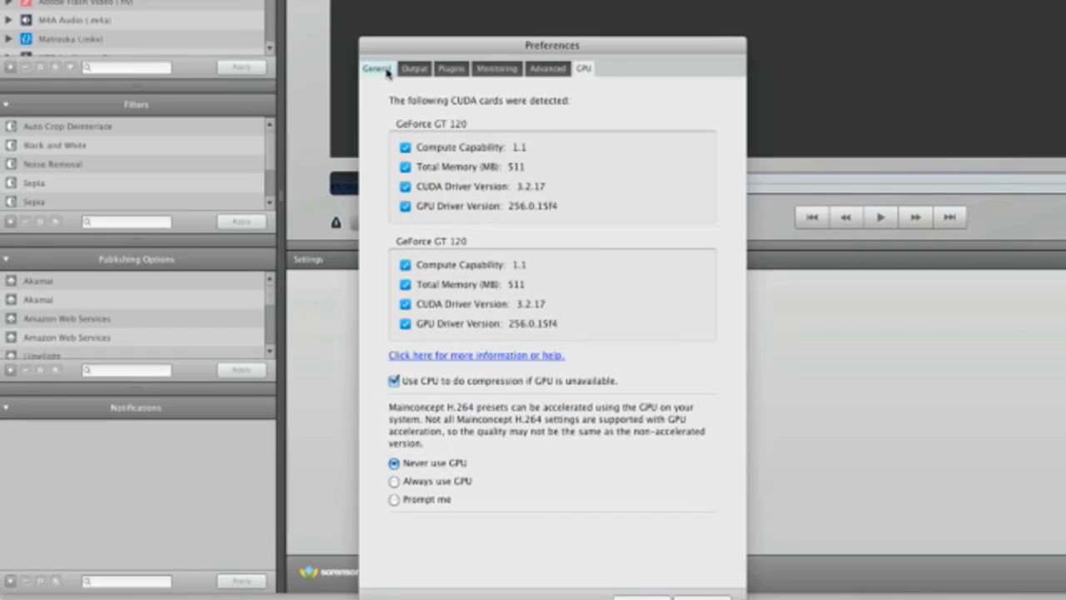
click(387, 71)
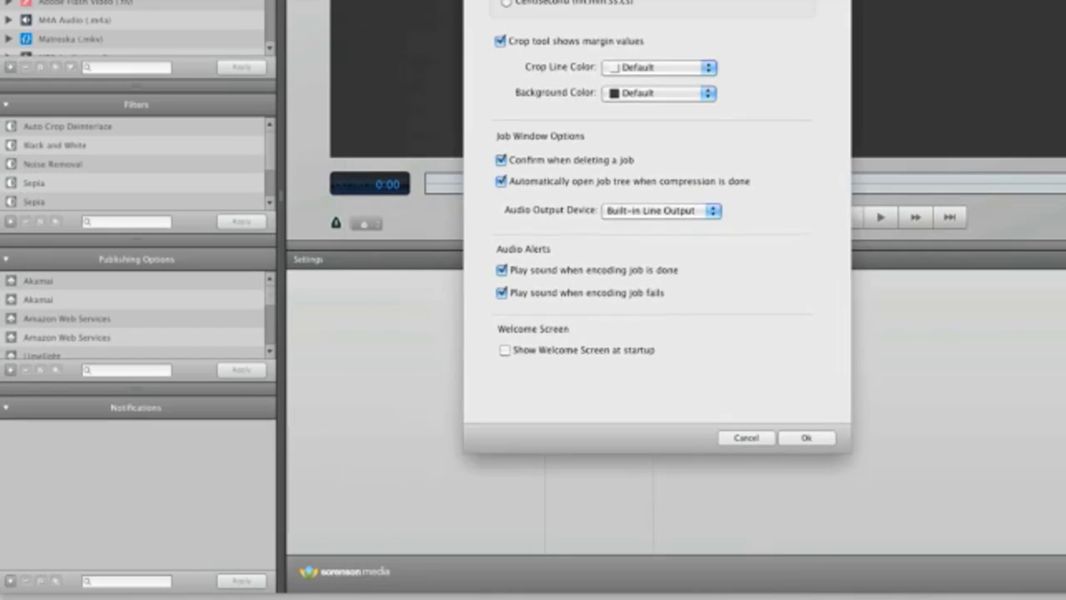
click(509, 329)
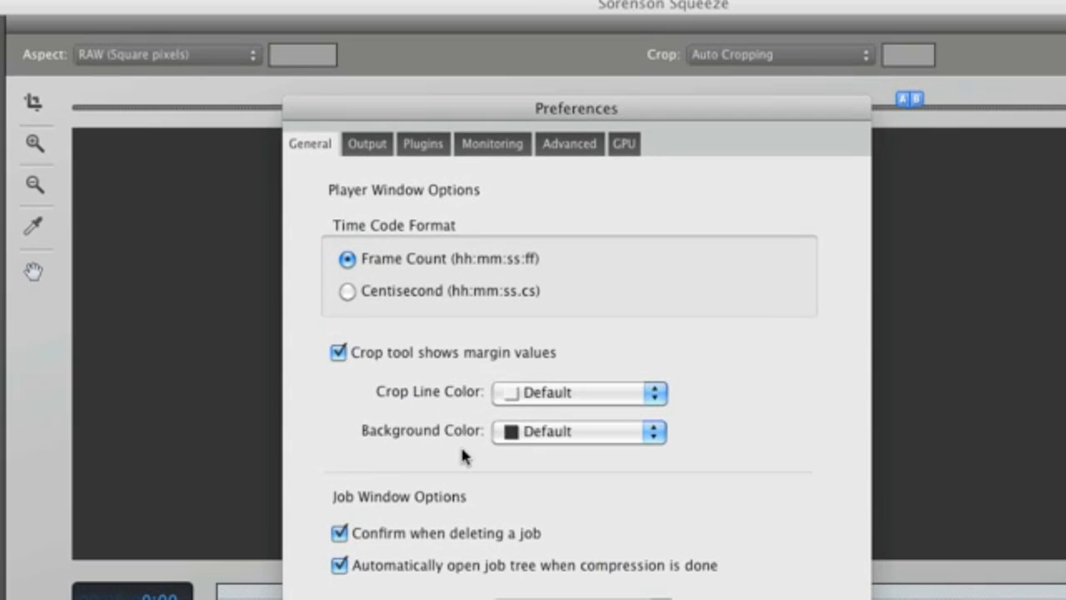
click(624, 145)
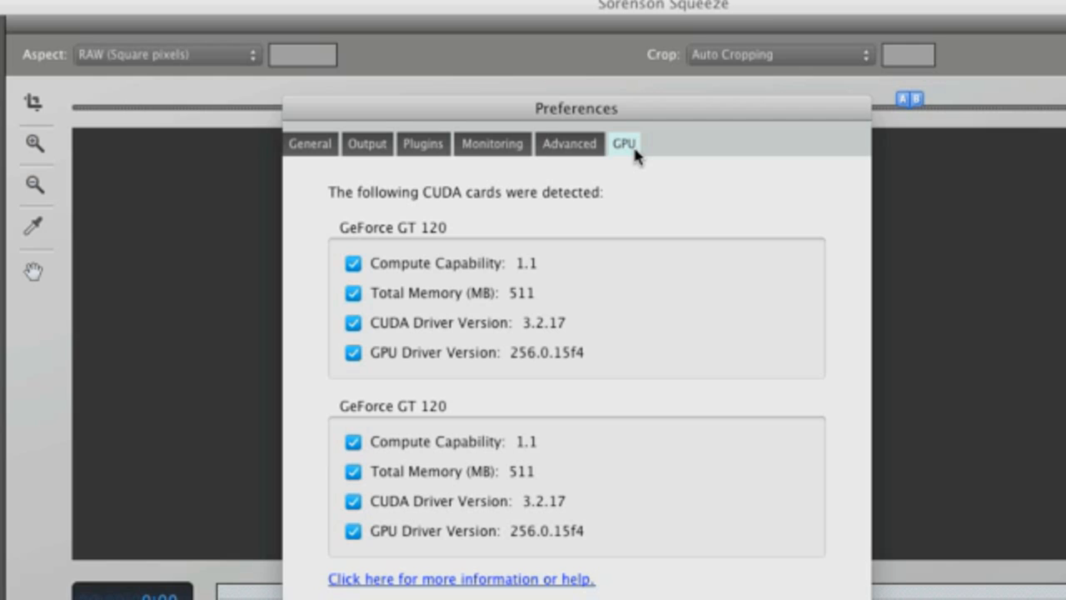
click(352, 149)
- Set the maximum number of simultaneous encodes to 12 in the advanced preferences and save them
click(548, 150)
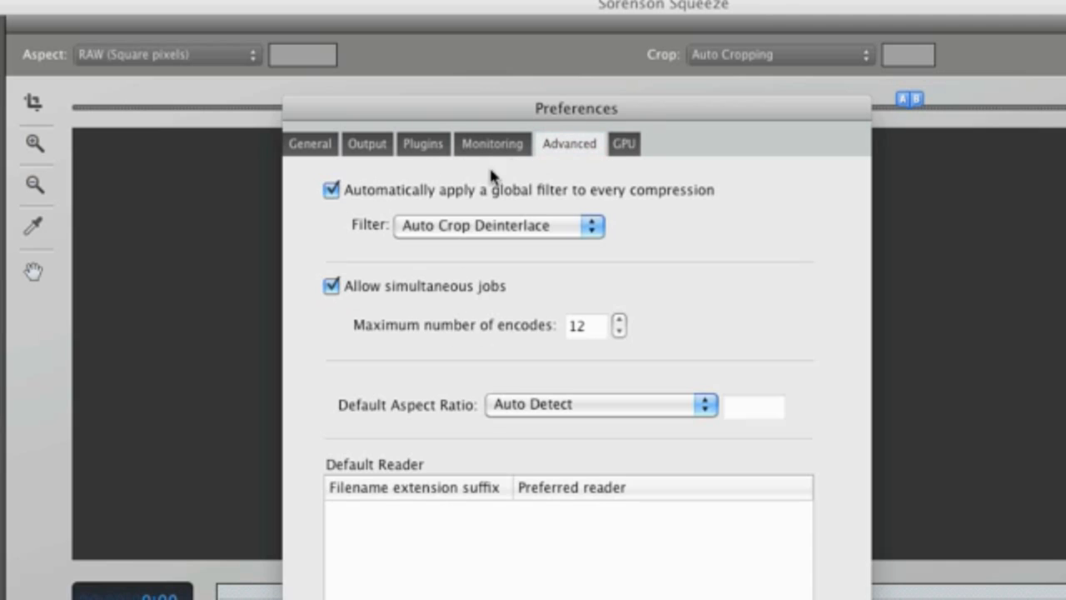
double_click(576, 326)
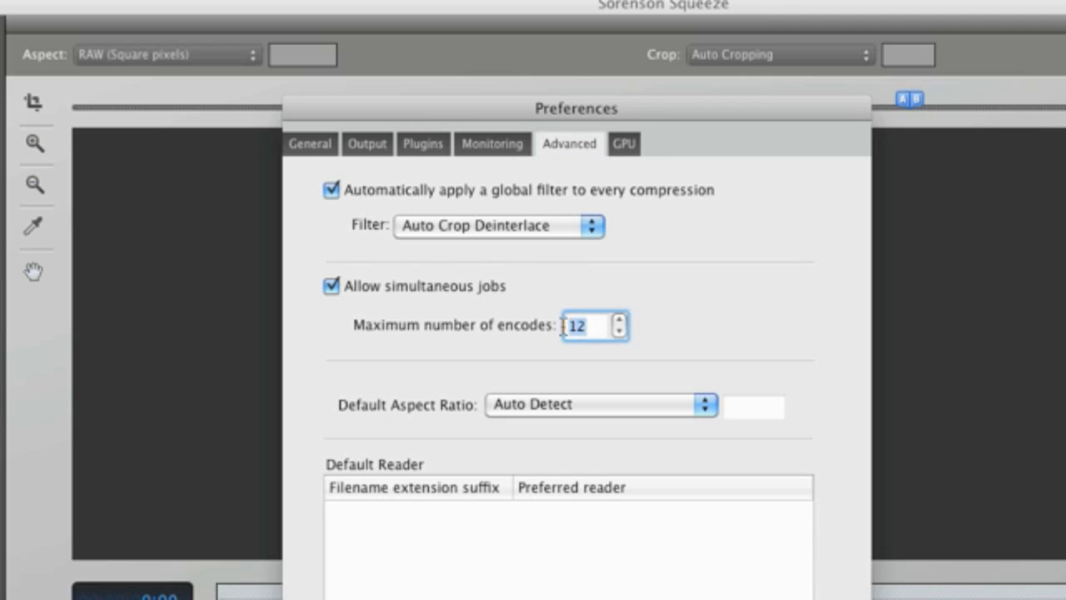
text(12)
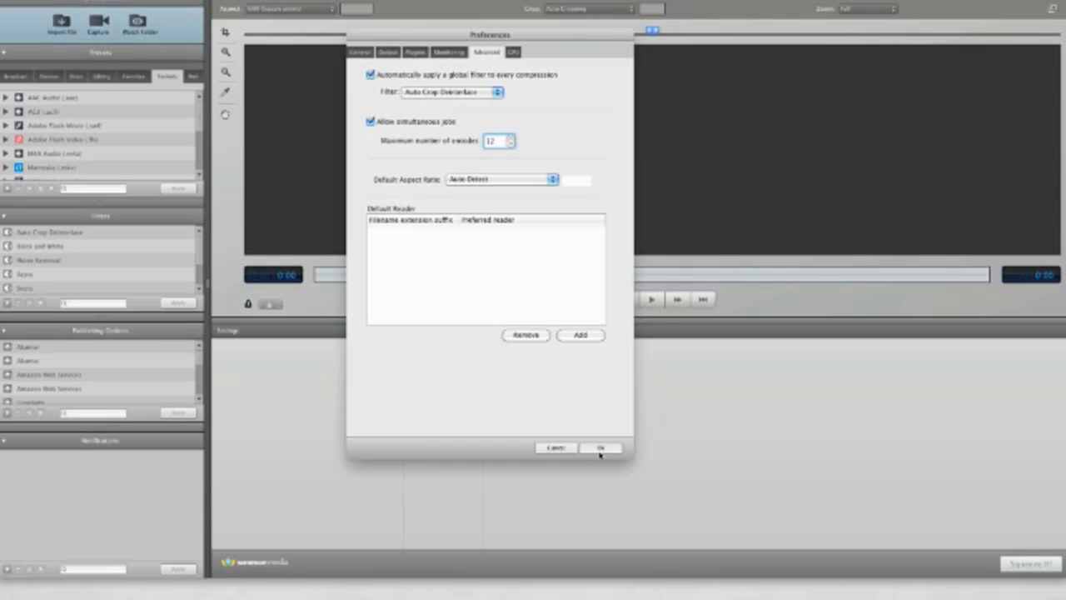
click(801, 599)
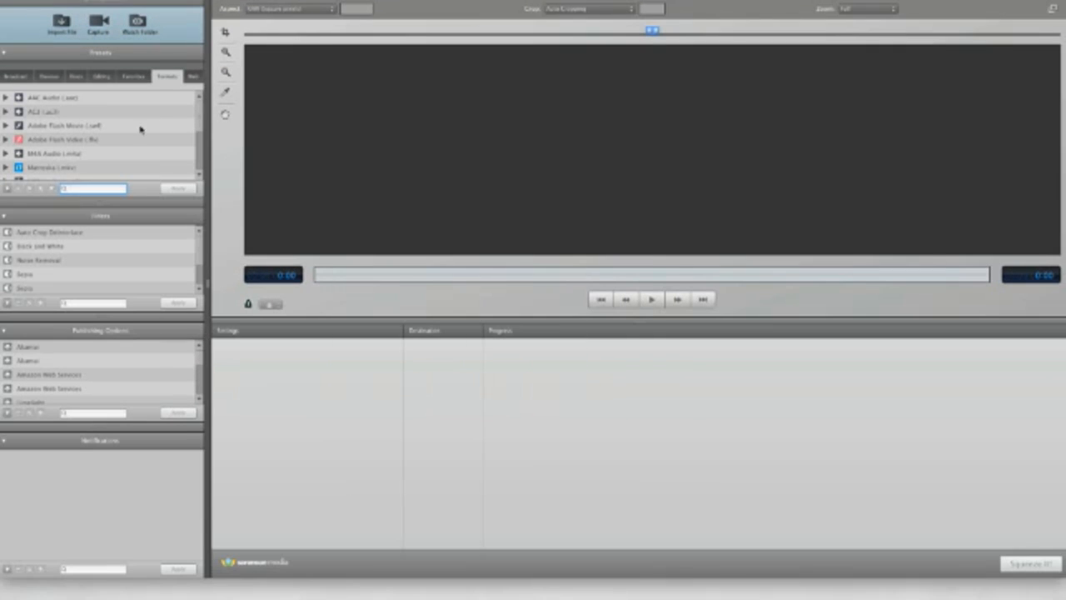
- Examine the Adaptive web streaming preset's dimensions, frame rates and data rates, then close it unchanged and collapse the Adaptive Streaming folder
click(192, 75)
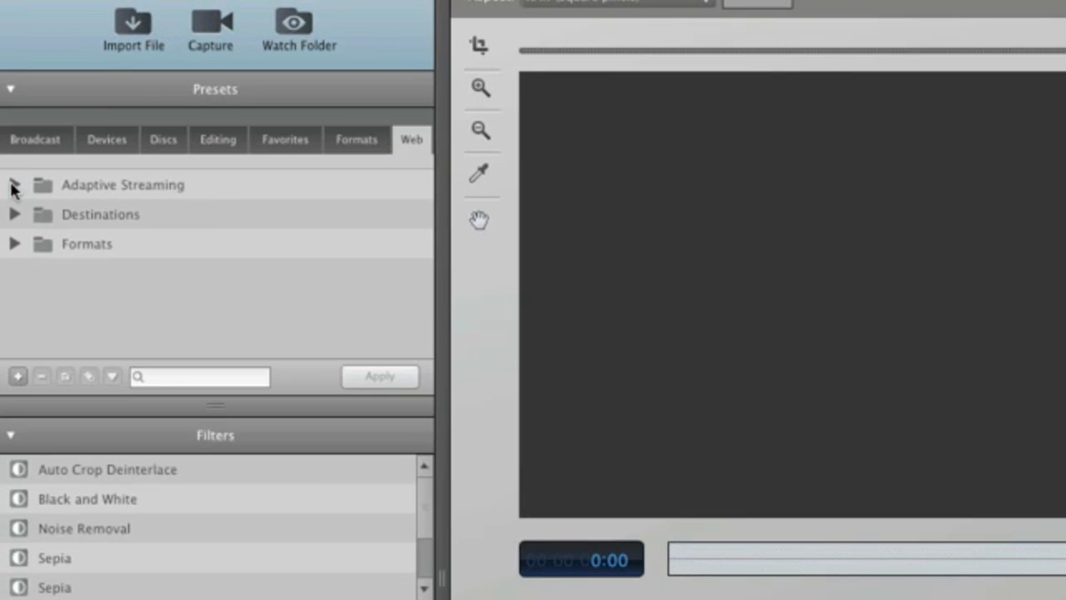
click(13, 185)
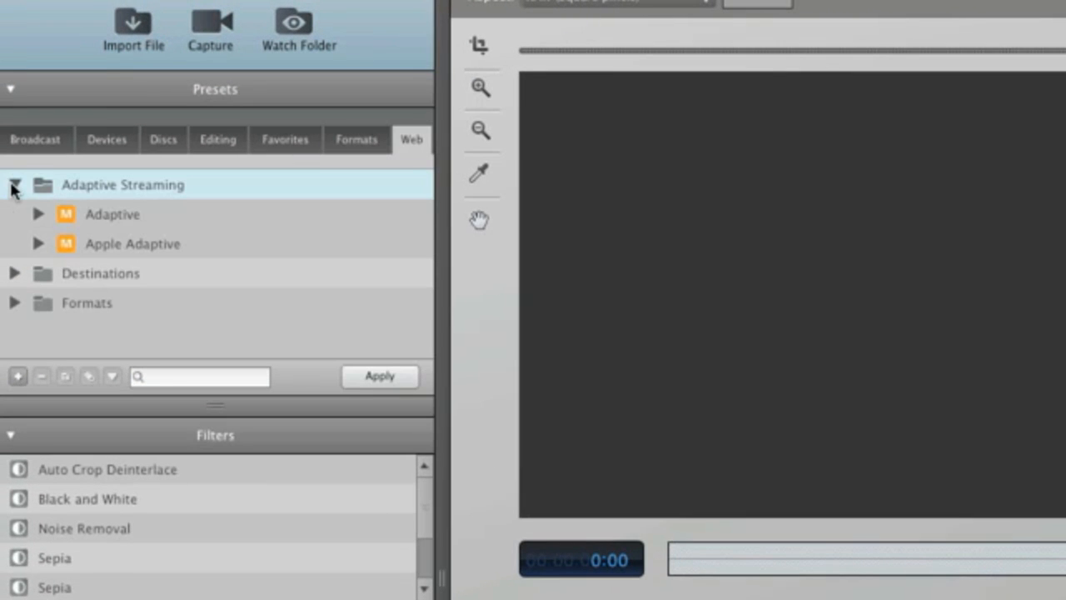
double_click(90, 214)
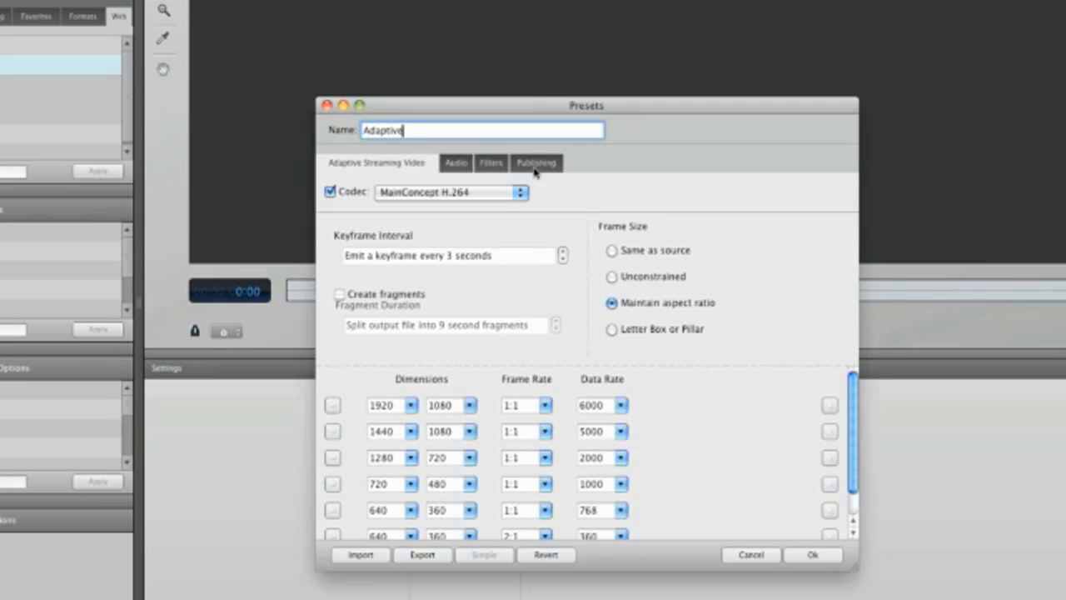
drag(531, 110, 476, 11)
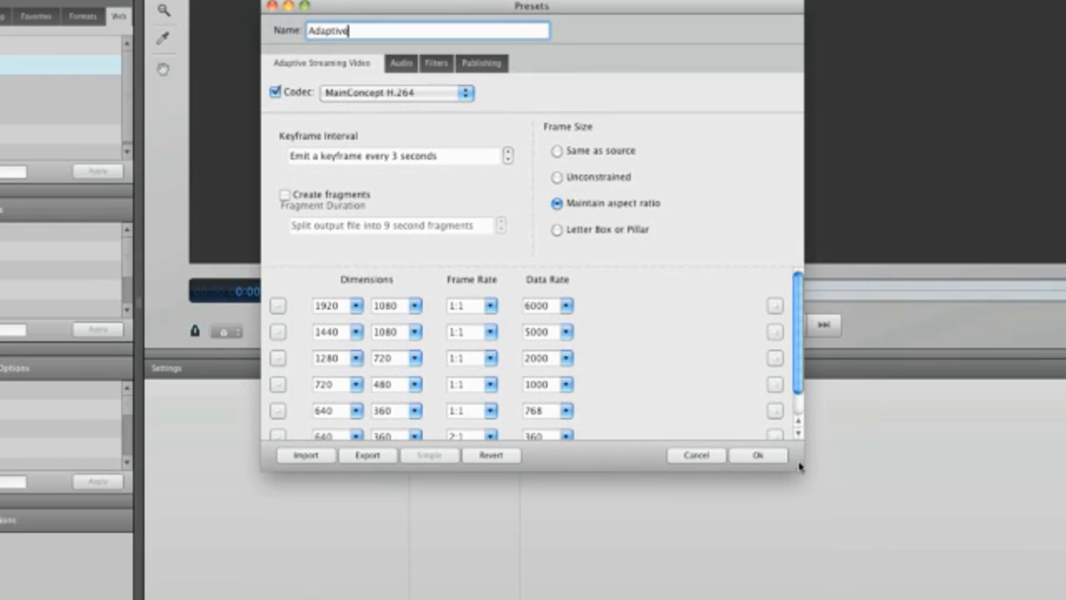
drag(812, 547, 811, 562)
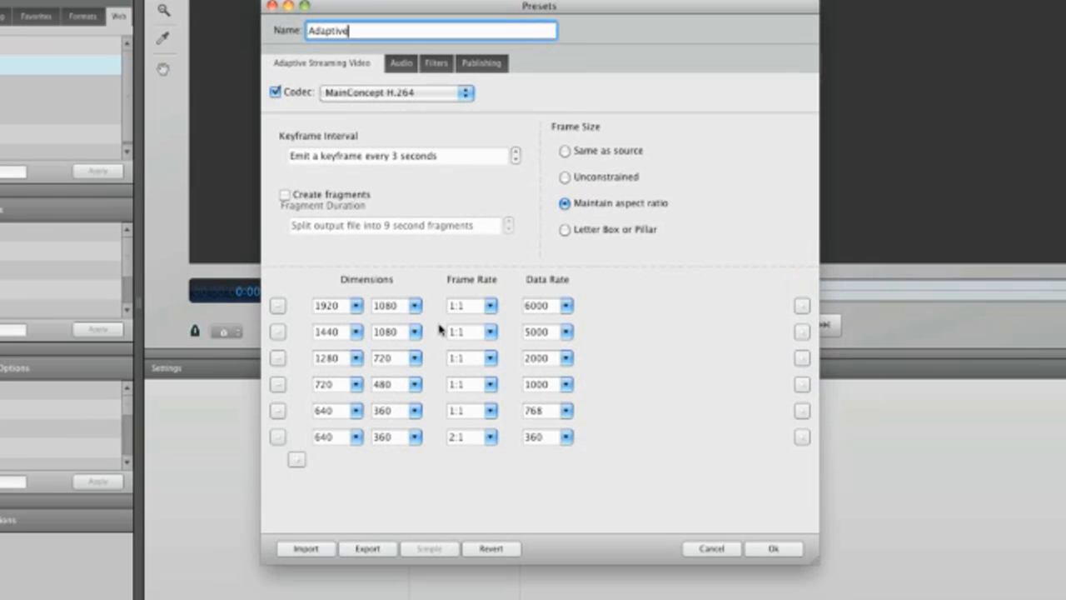
click(709, 548)
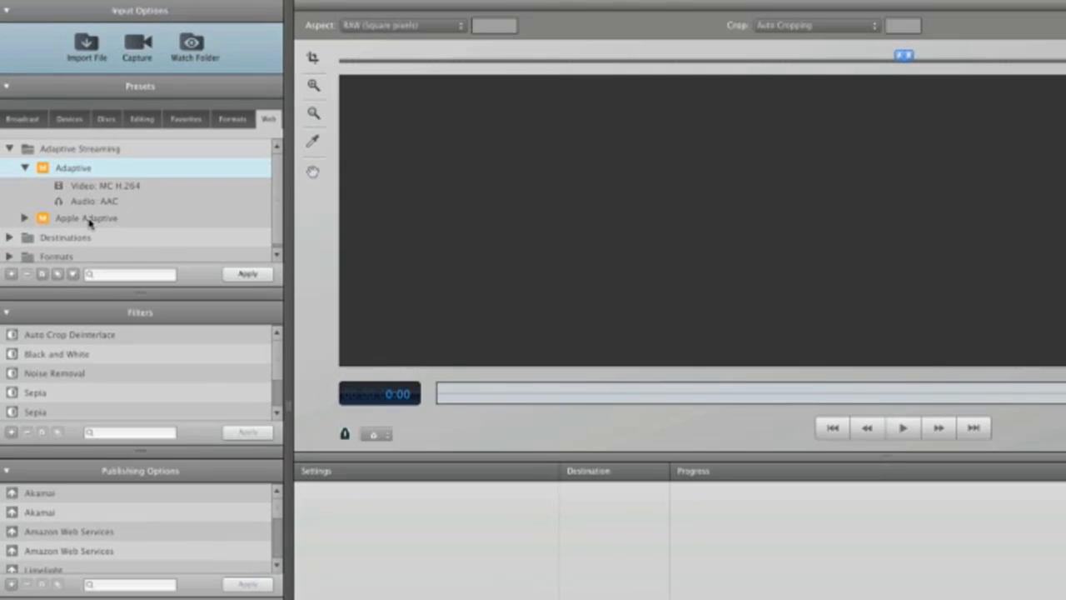
click(86, 220)
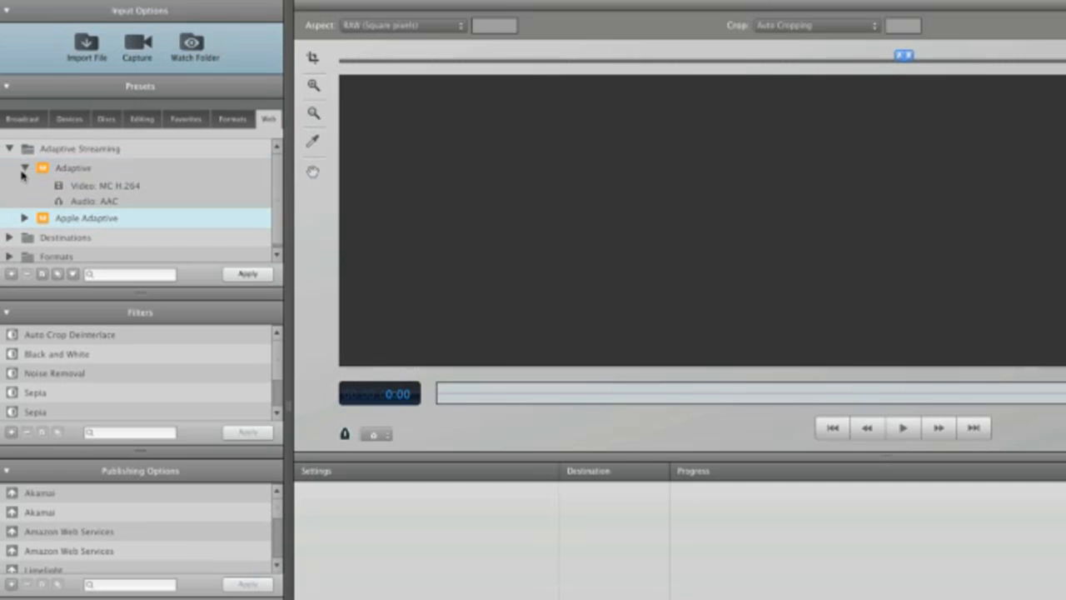
click(9, 148)
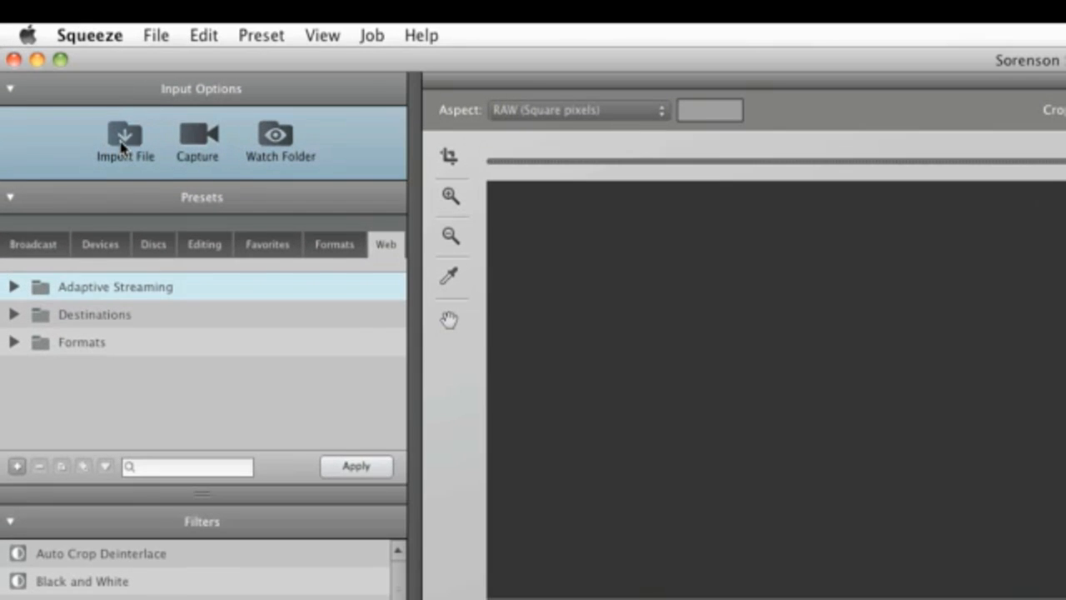
- Import 360 overview.mov, About us.mov and why 360.mov from the Popular Videos folder as source media
click(123, 147)
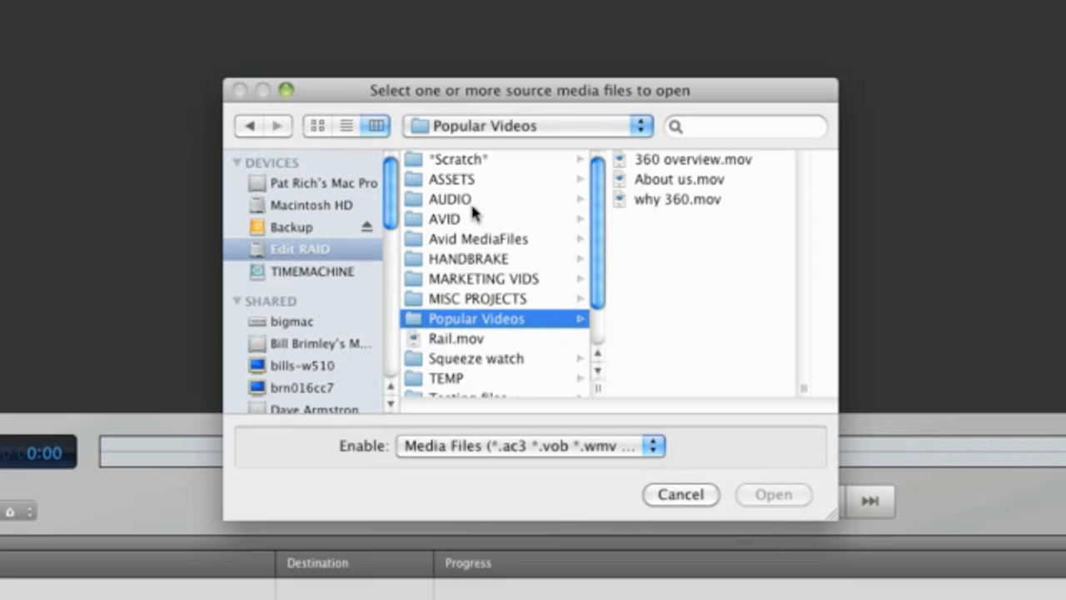
drag(747, 251, 618, 127)
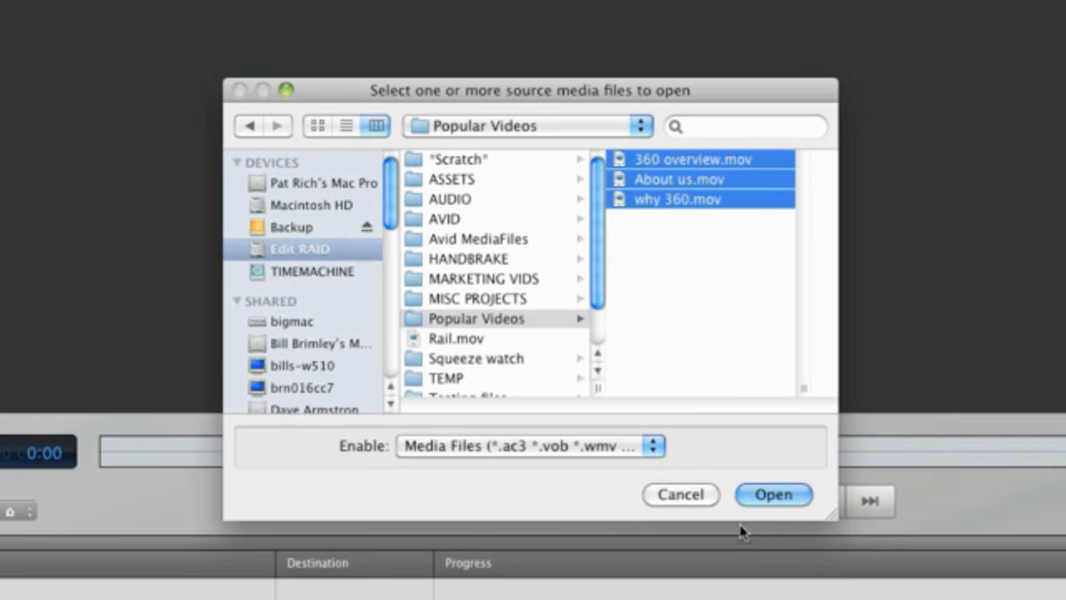
click(775, 500)
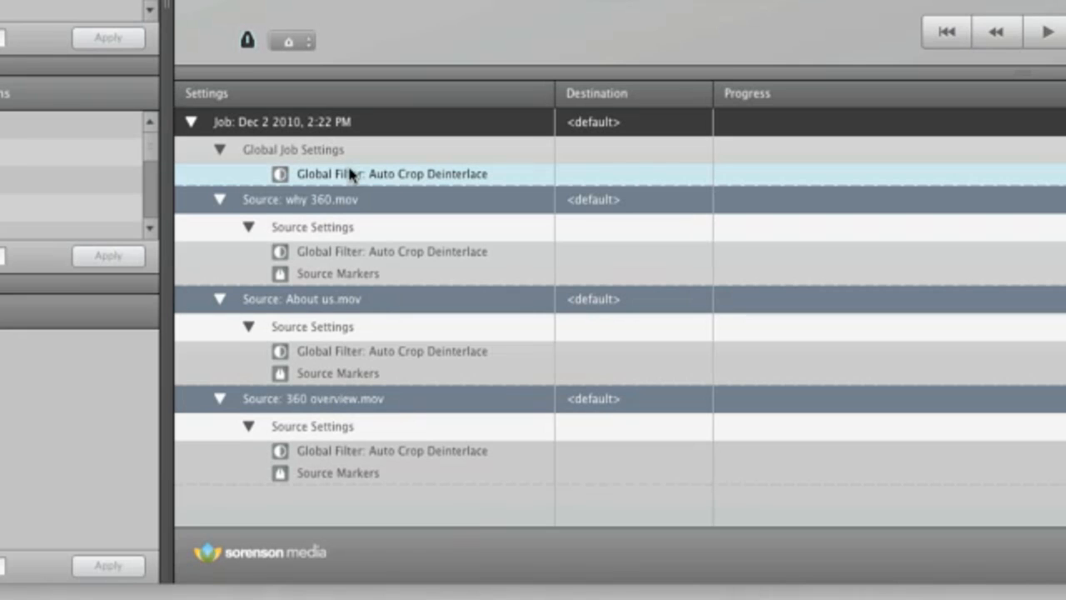
- Examine the Auto Crop Deinterlace filter under why 360.mov and the job entry that holds the global settings
click(361, 251)
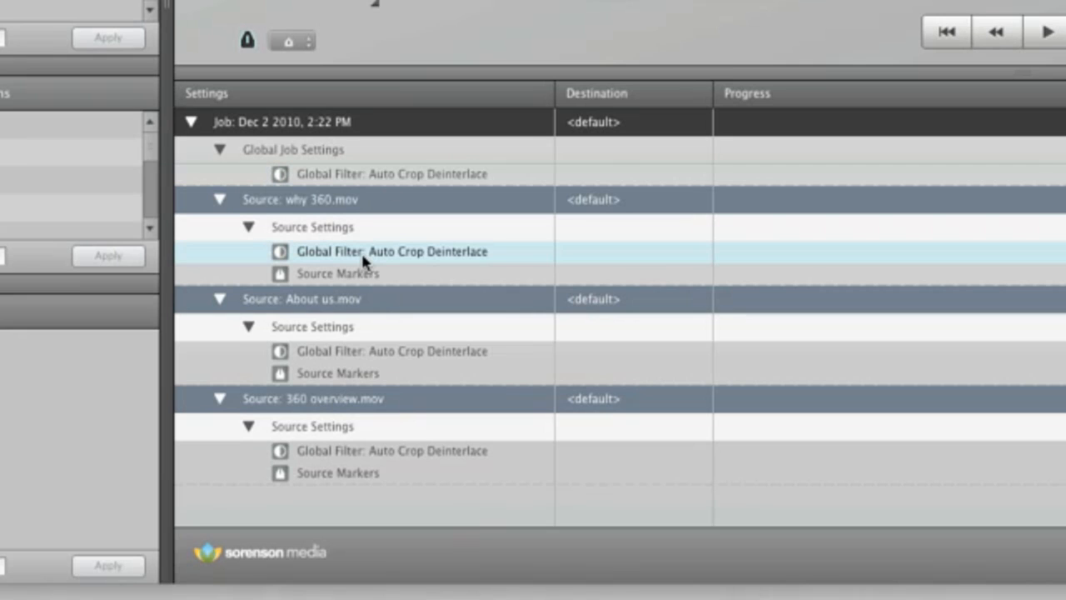
mouse_move(362, 256)
click(330, 122)
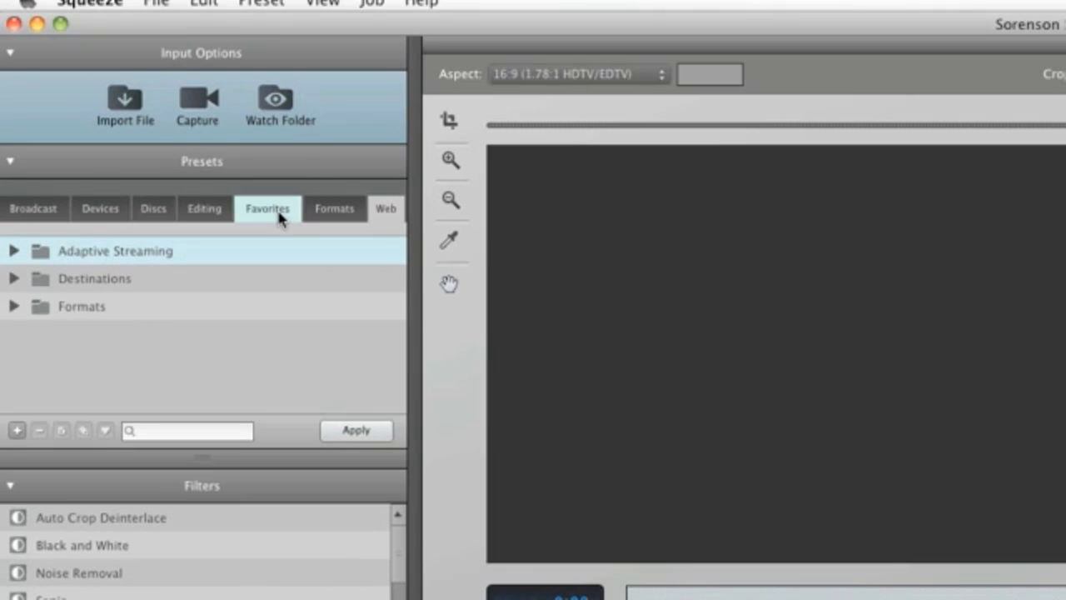
- Look through the preset categories Broadcast, Devices, Discs, Editing, Favorites, Web and Formats
click(58, 218)
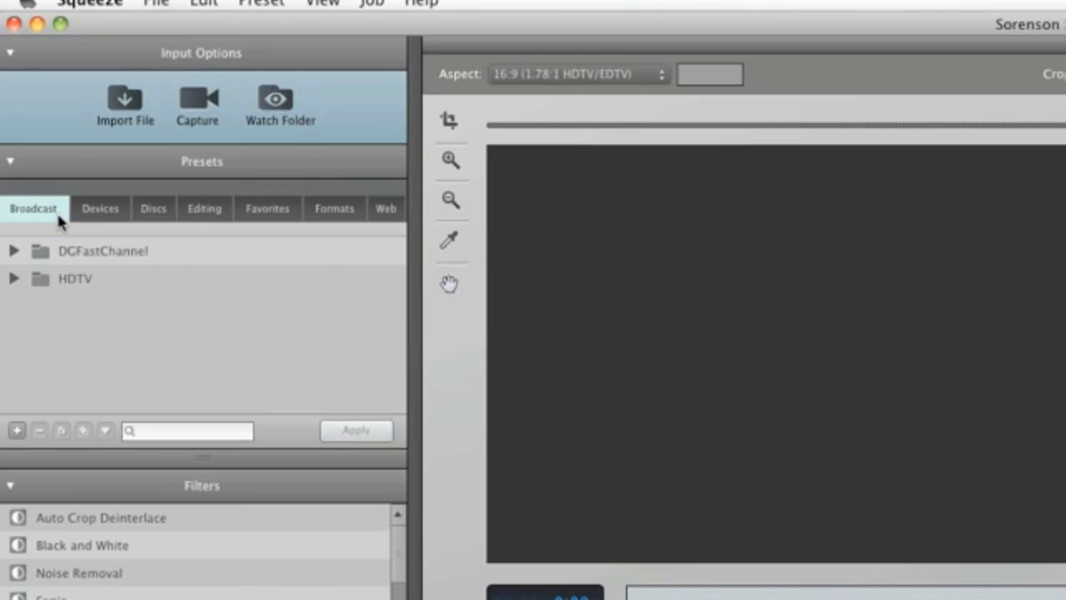
click(114, 210)
click(153, 218)
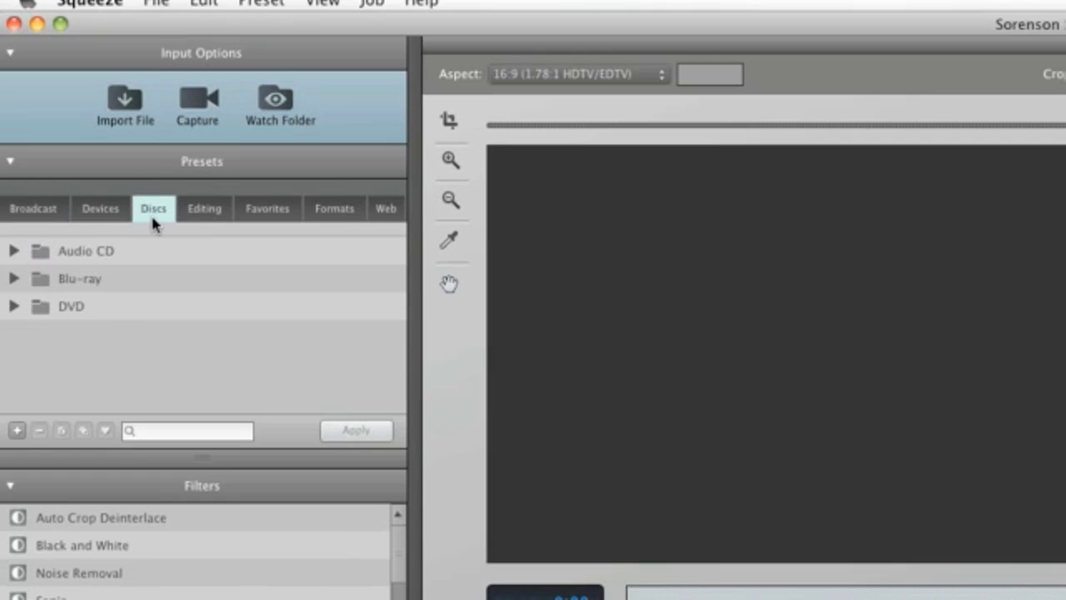
click(194, 218)
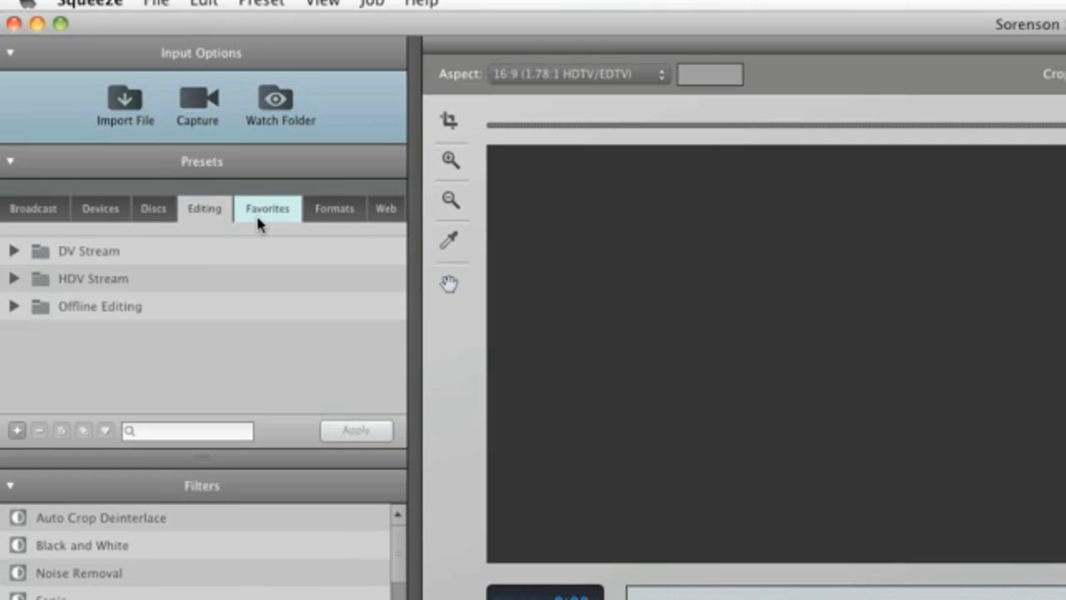
click(257, 218)
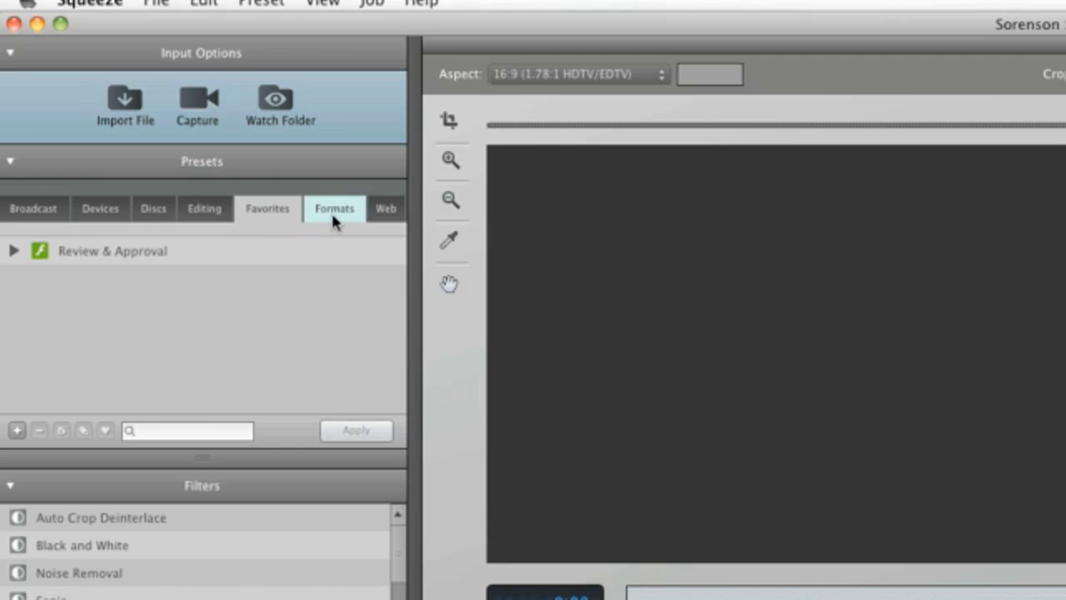
click(387, 215)
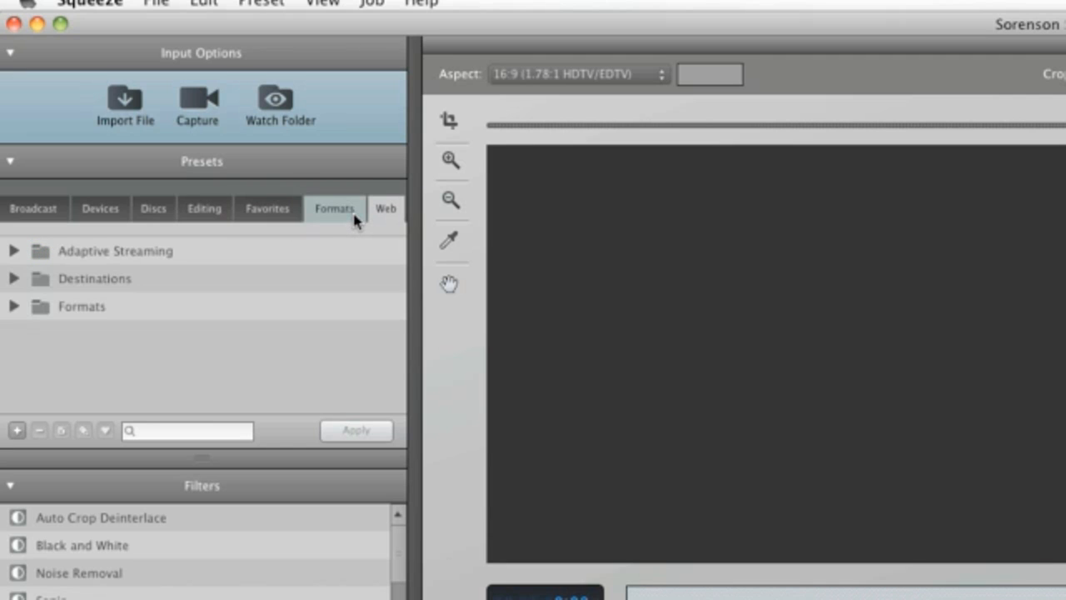
click(354, 218)
- Search the presets for "rev" and apply the Review & Approval preset to the whole job
click(148, 430)
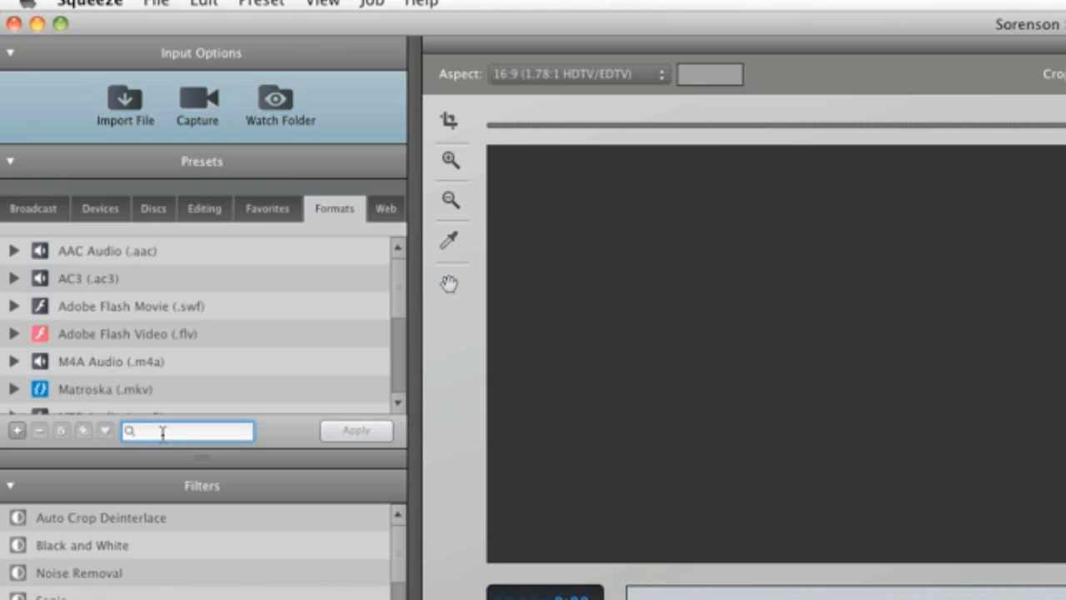
text(rev)
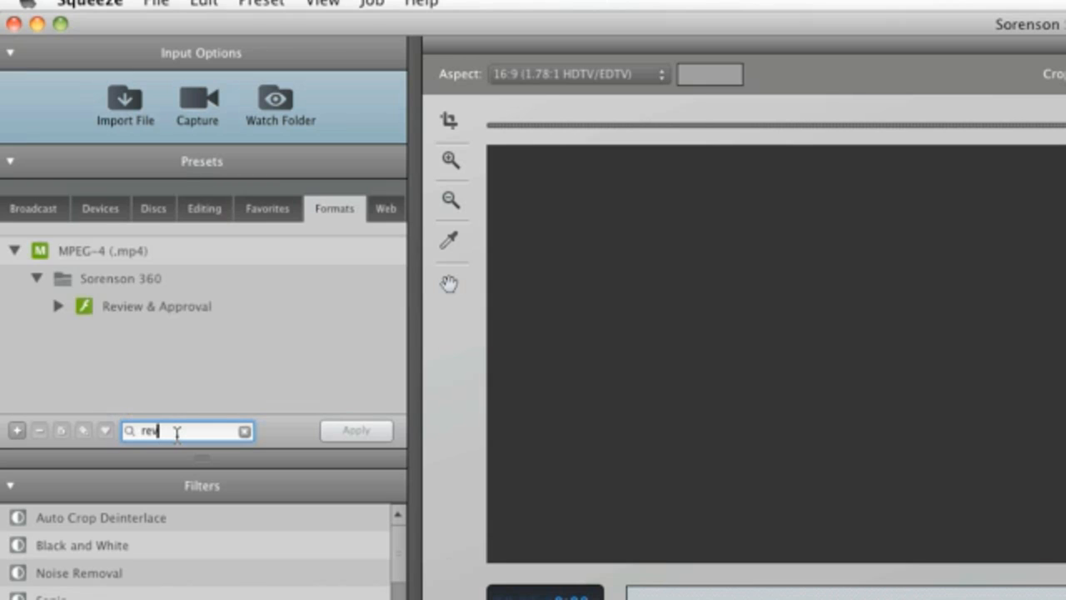
click(108, 311)
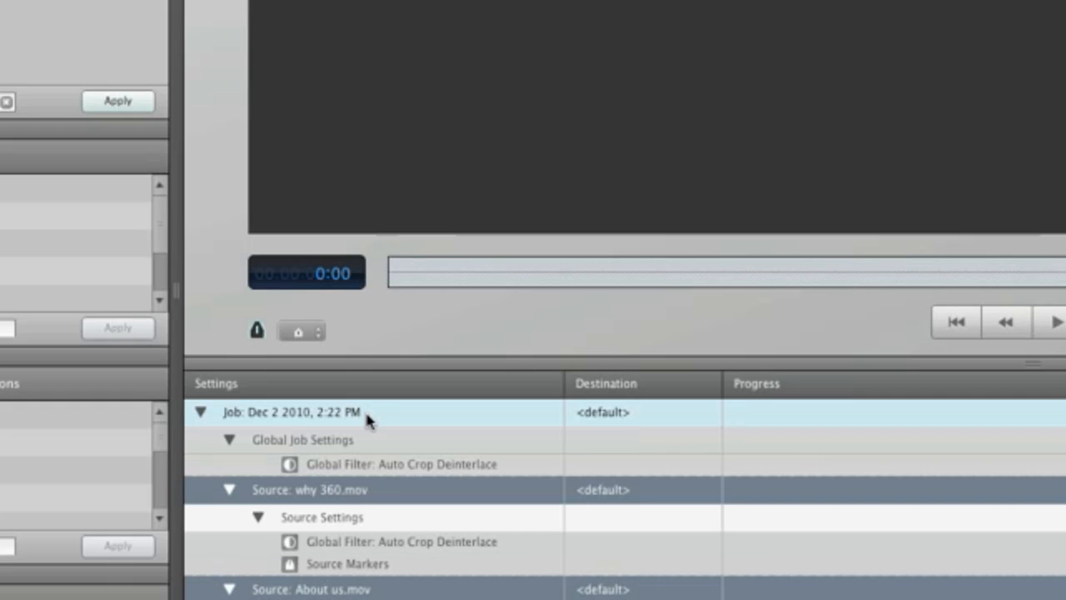
key(Delete)
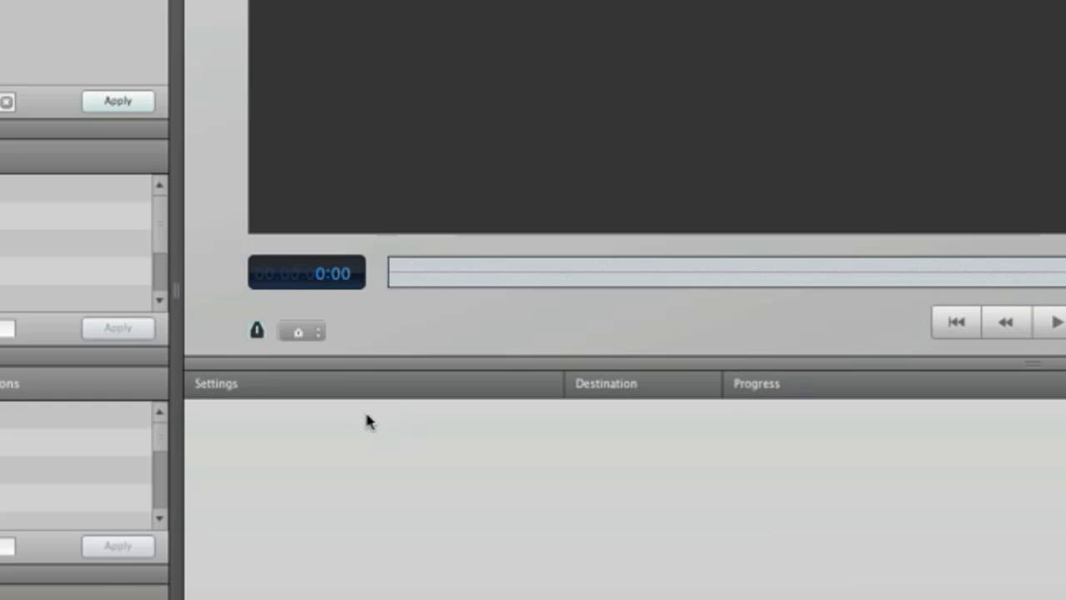
key(super+z)
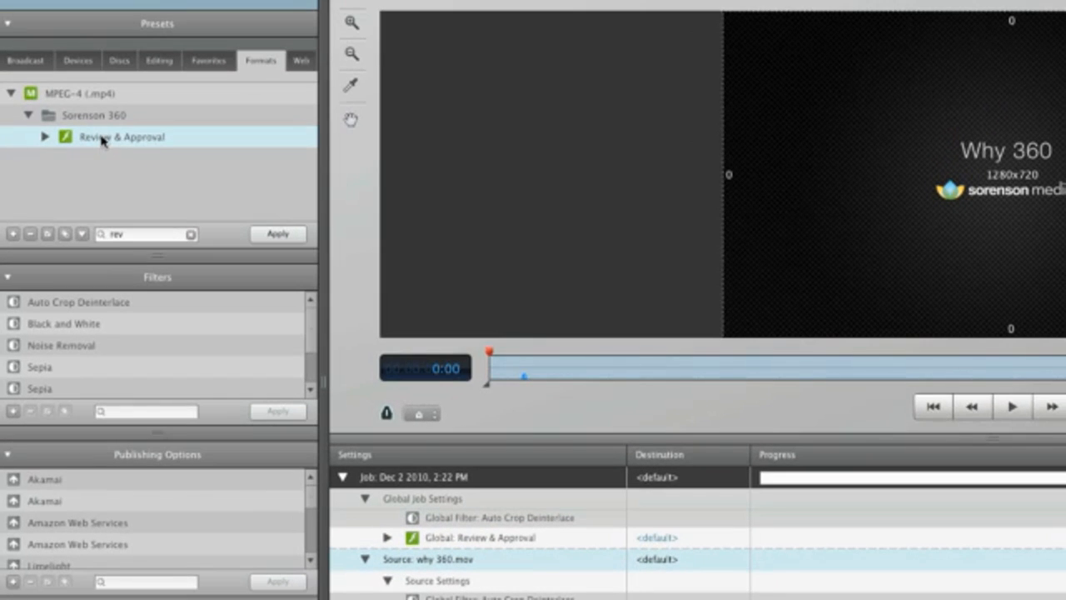
- Apply the Review & Approval preset to the why 360.mov source individually
drag(122, 137, 431, 566)
scroll(320, 406, down, 3)
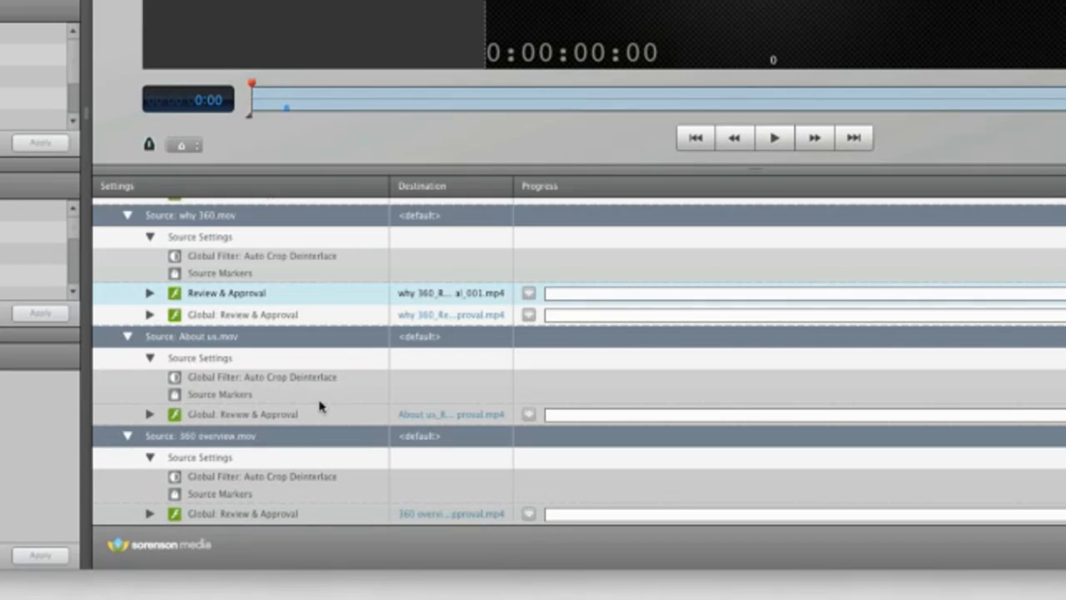
- Open the whole job's output directory selection, browse the available folders and close it without choosing one
scroll(516, 258, up, 3)
right_click(424, 213)
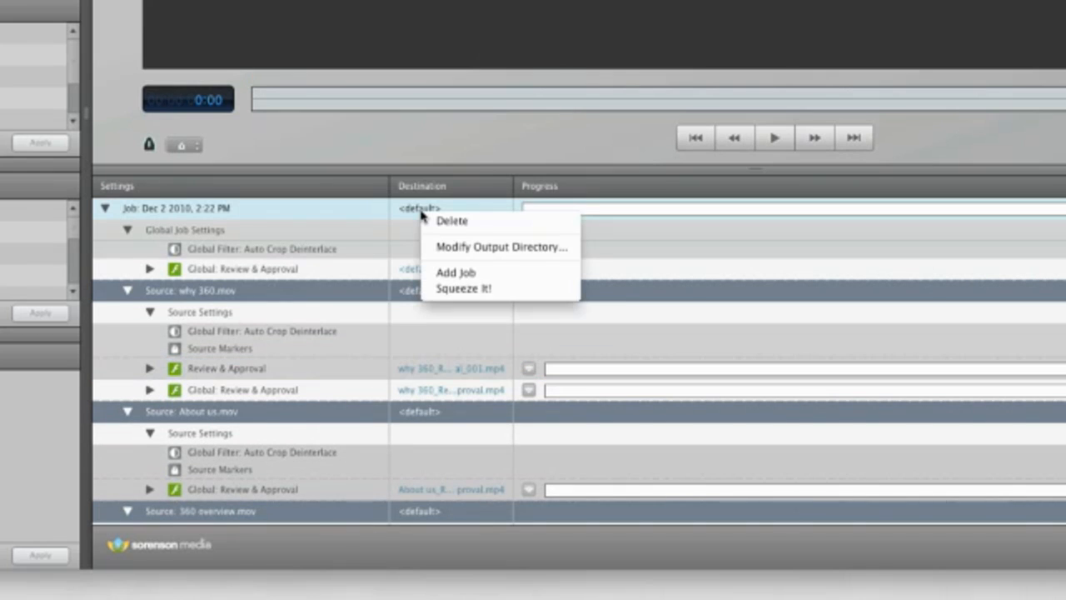
click(442, 247)
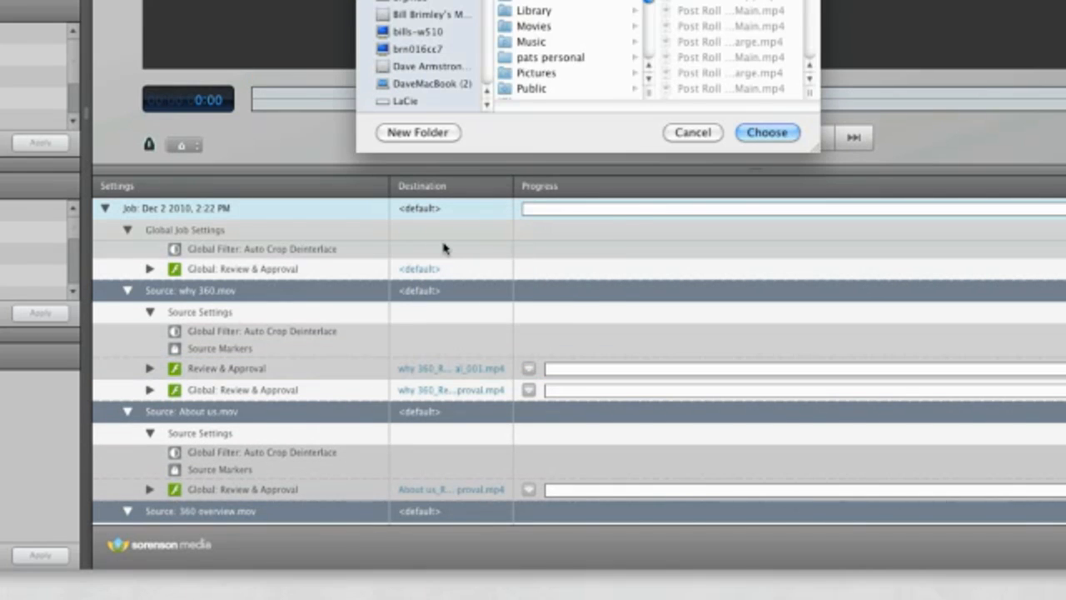
scroll(561, 58, down, 3)
scroll(561, 58, up, 3)
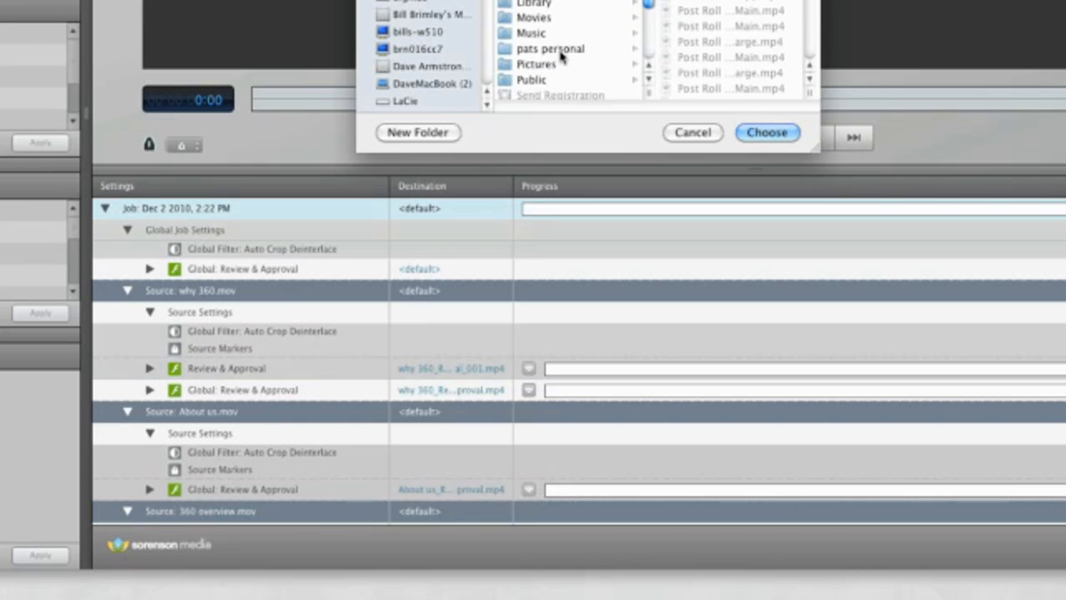
click(703, 137)
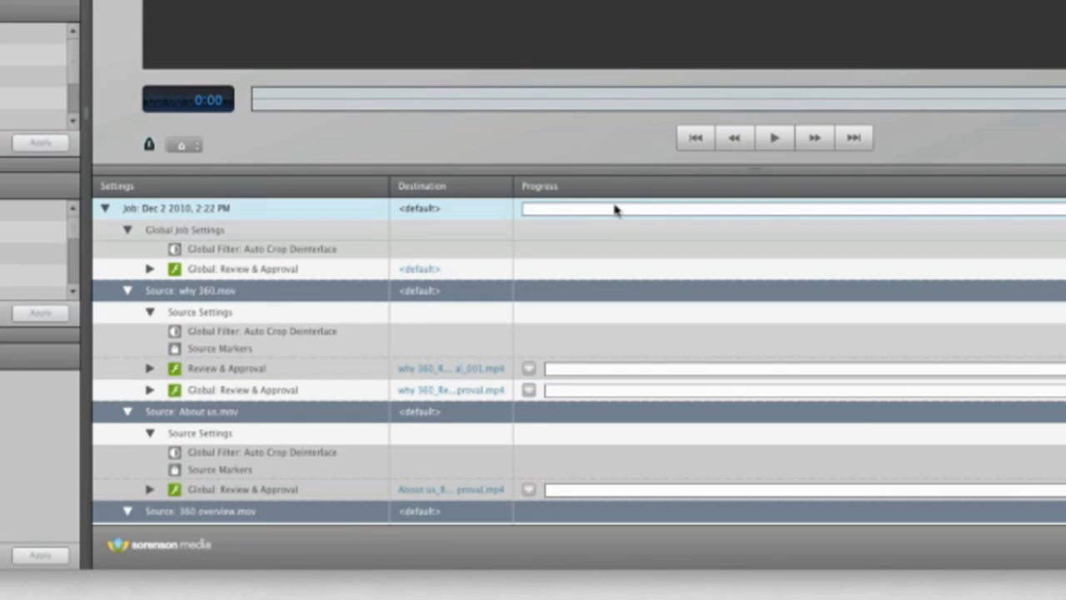
- View the options available for the destination of the About us.mov source
scroll(512, 293, down, 3)
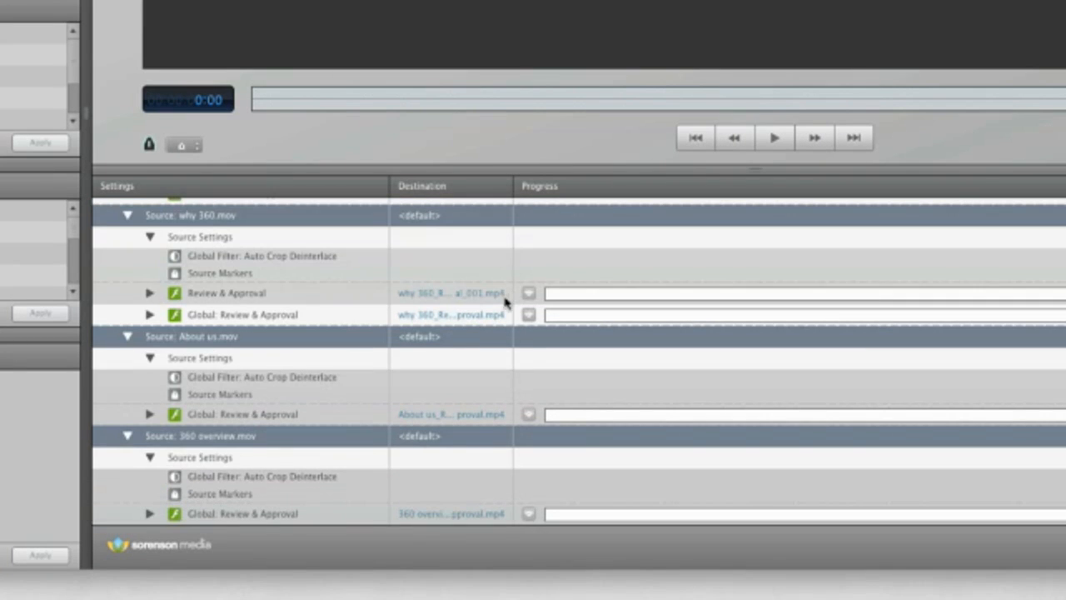
right_click(426, 344)
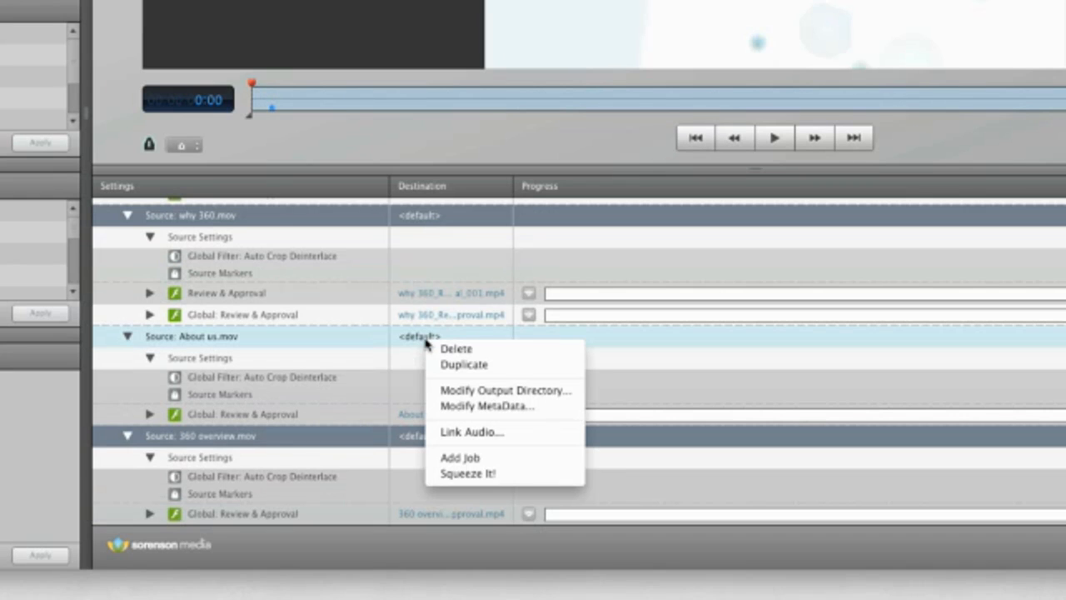
click(207, 363)
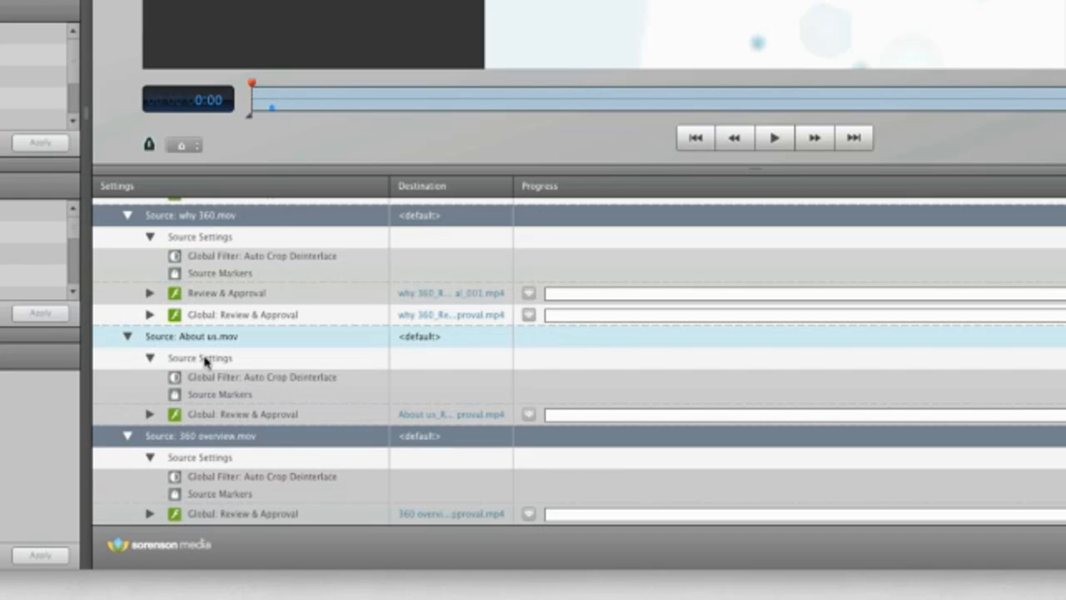
- Expand the Global: Review & Approval preset under why 360.mov and examine its Filter and Publish entries
click(150, 314)
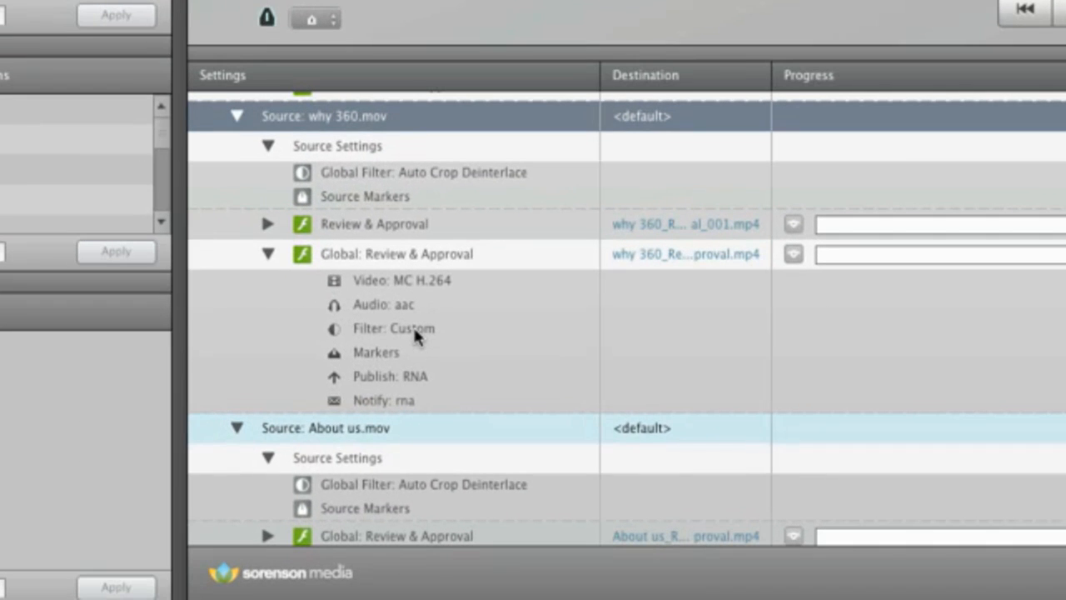
click(255, 371)
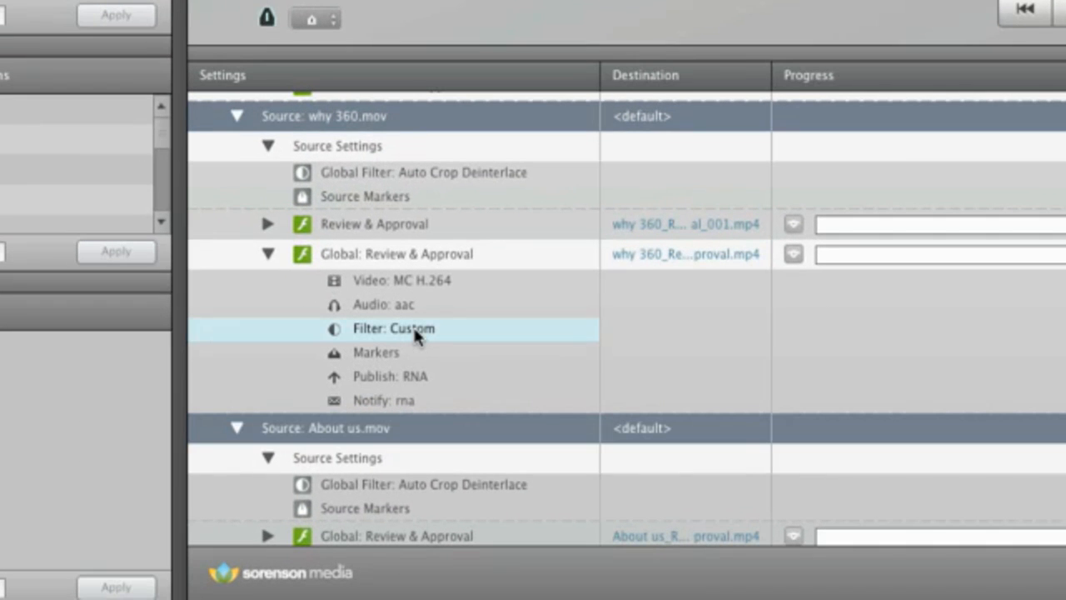
click(398, 382)
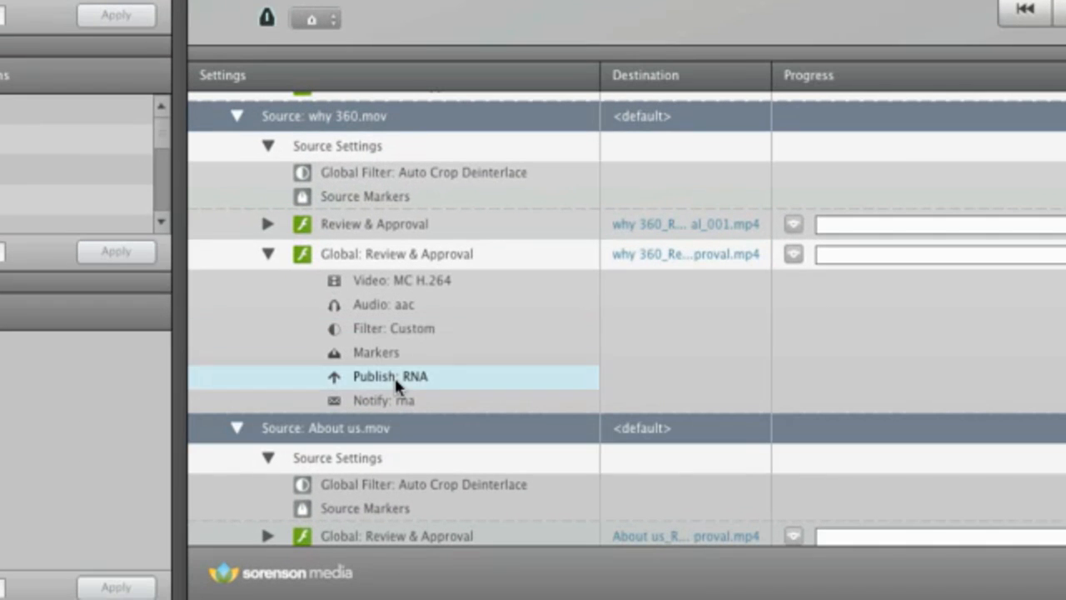
- Open the Review & Approval preset's settings, review its video encoding options and leave without saving changes
click(371, 254)
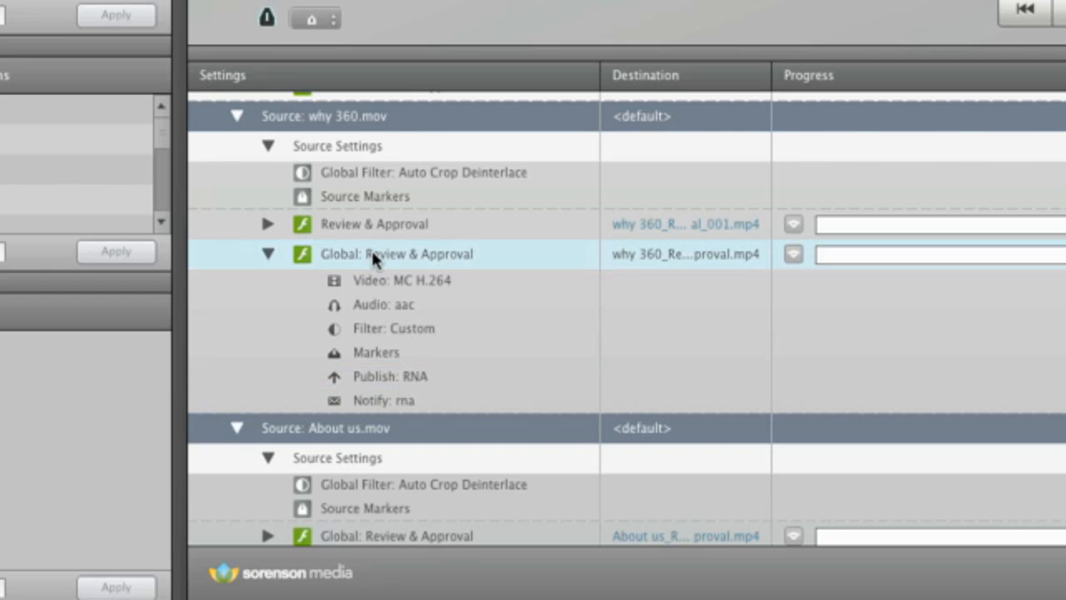
double_click(370, 253)
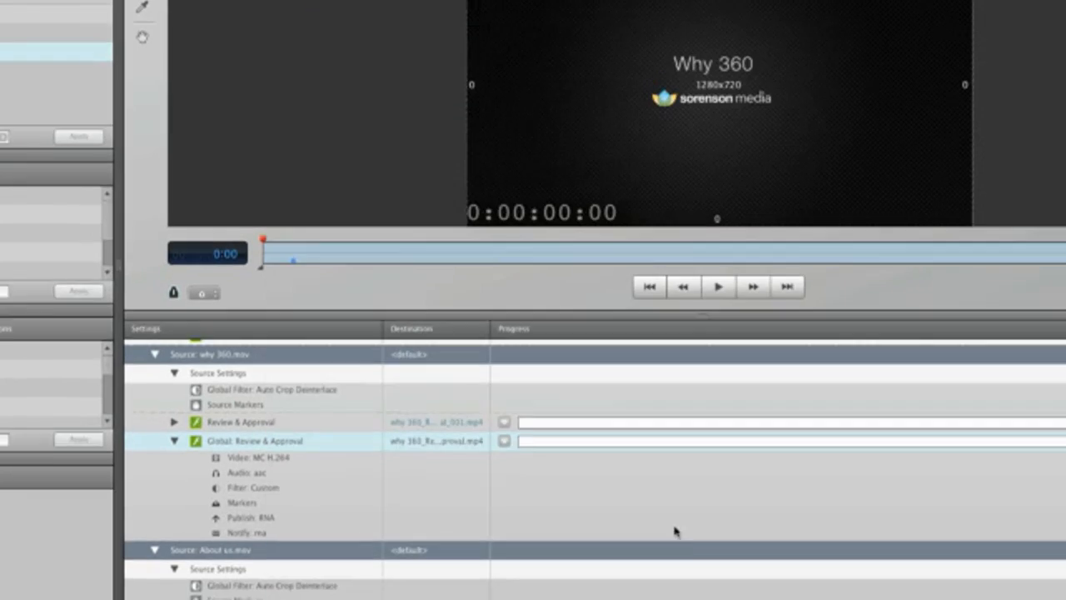
double_click(98, 188)
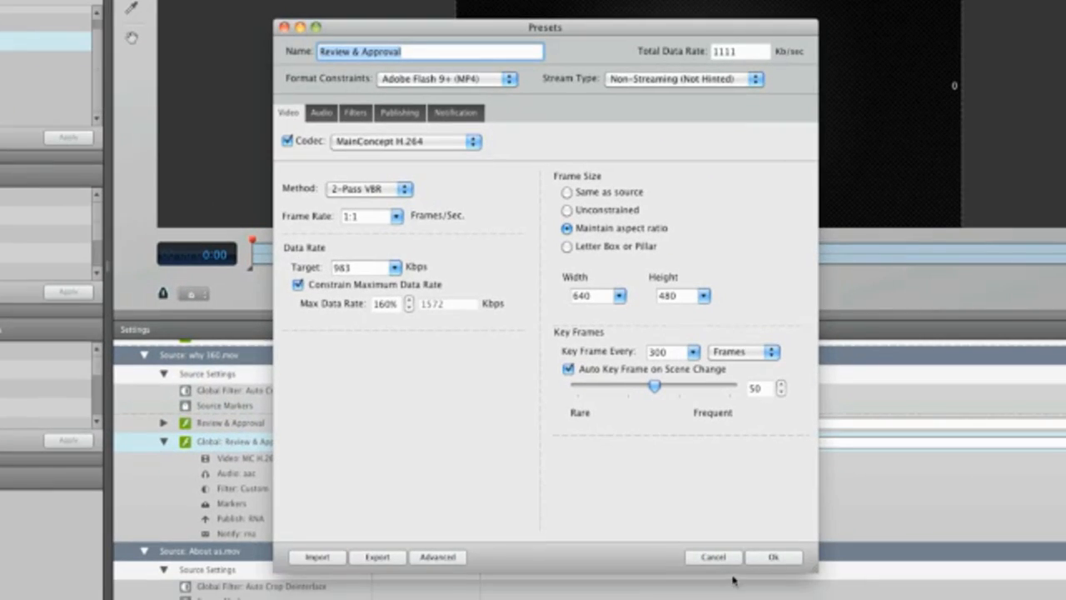
click(715, 558)
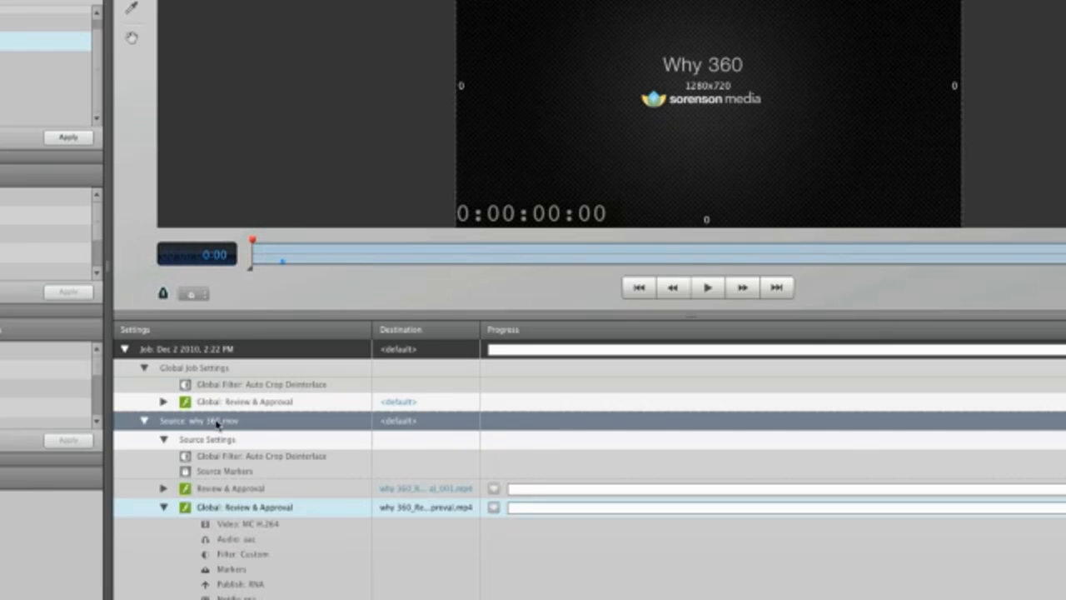
- Shift the preview comparison divider for the why 360.mov source and try cropping its frame on all four sides
click(218, 423)
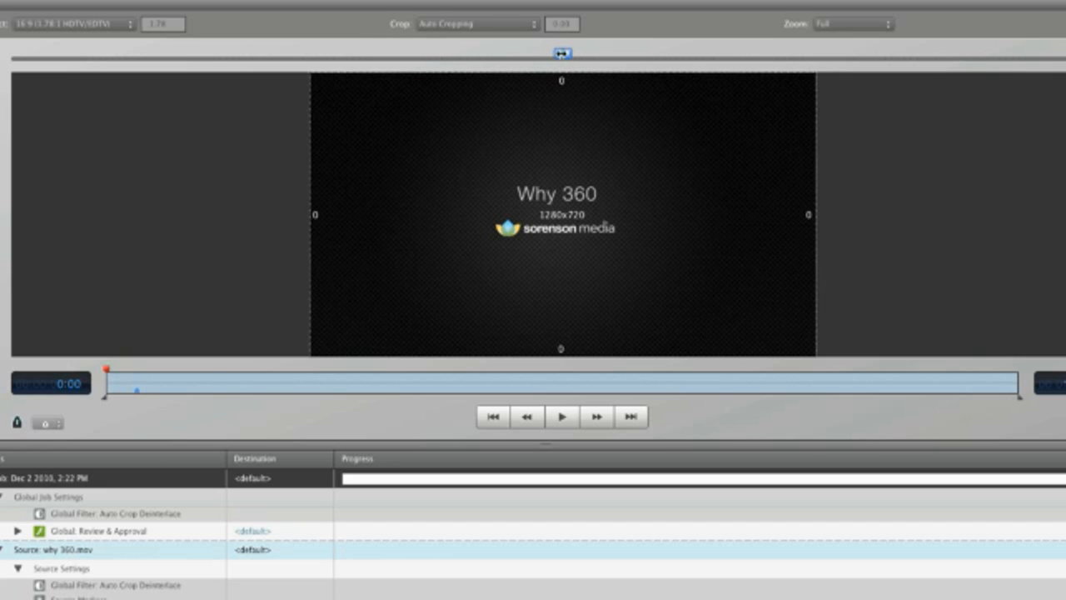
drag(562, 53, 587, 58)
drag(210, 525, 309, 84)
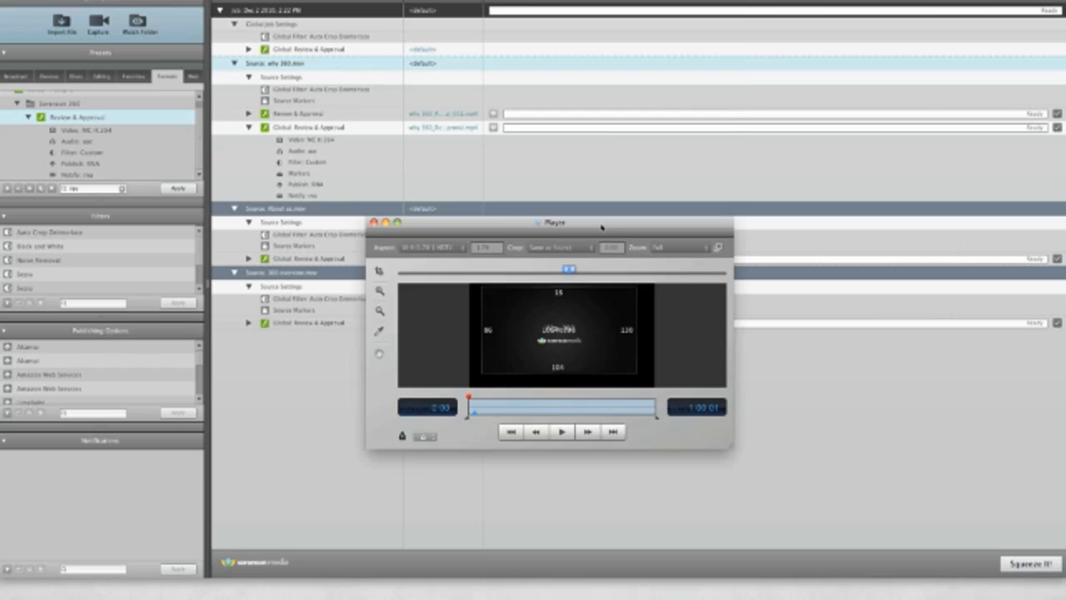
- Reposition the detached player window over the job list and dock it back into the main workspace
drag(601, 226, 611, 2)
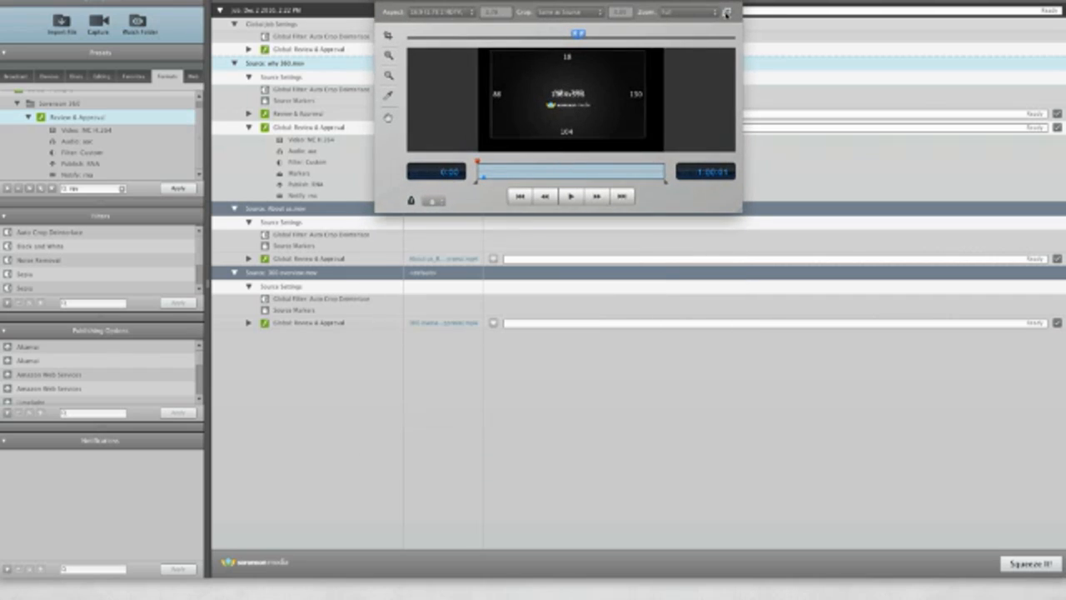
click(726, 12)
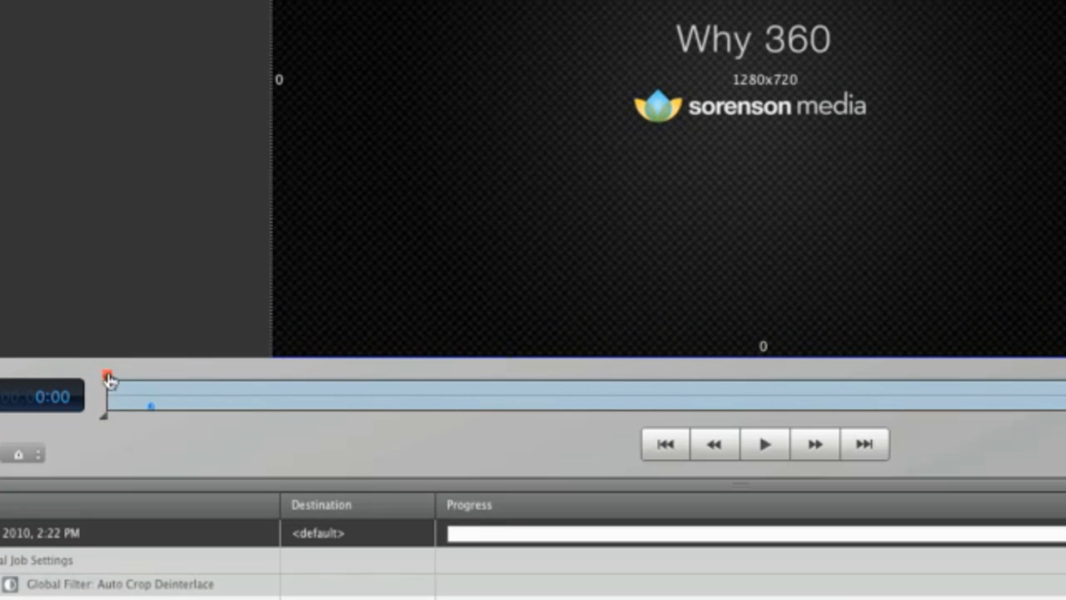
- Trim why 360.mov with an in point at 22:04 and an out point further along, and place the playhead at 26:05
click(593, 393)
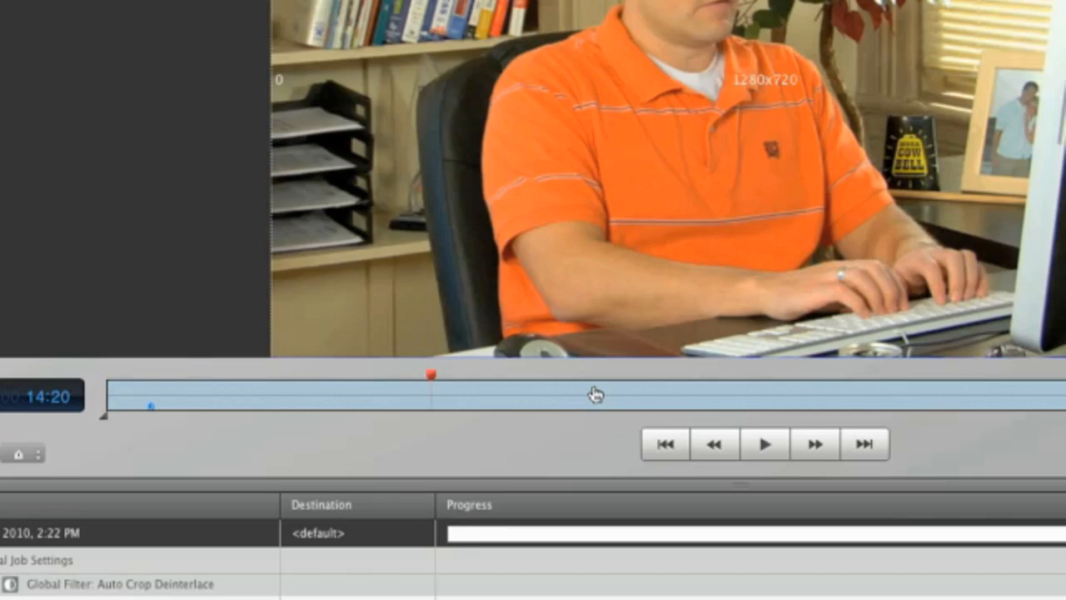
key(i)
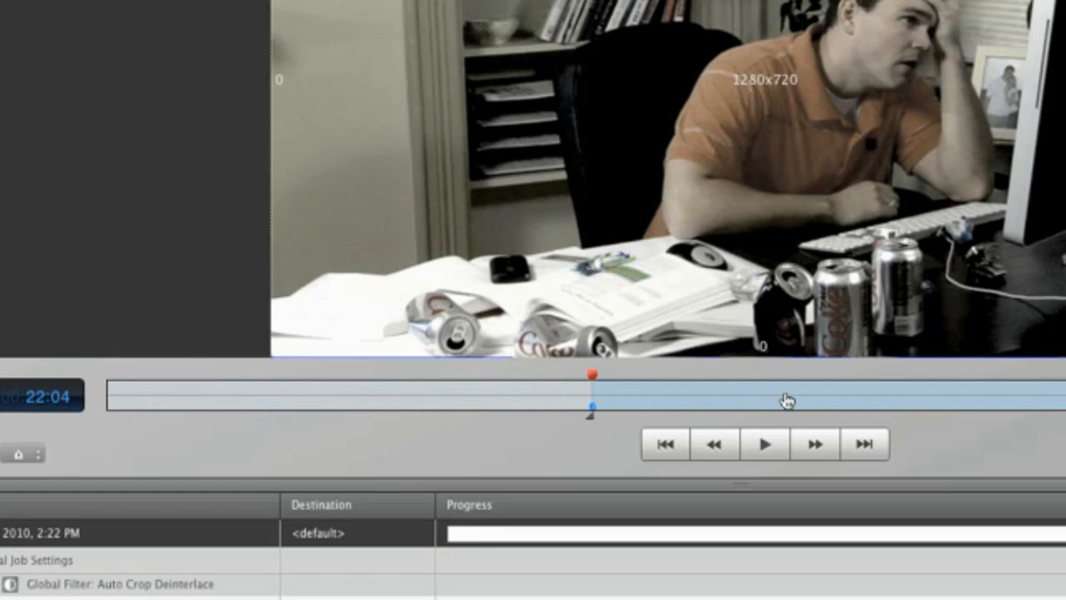
click(788, 398)
key(o)
click(681, 398)
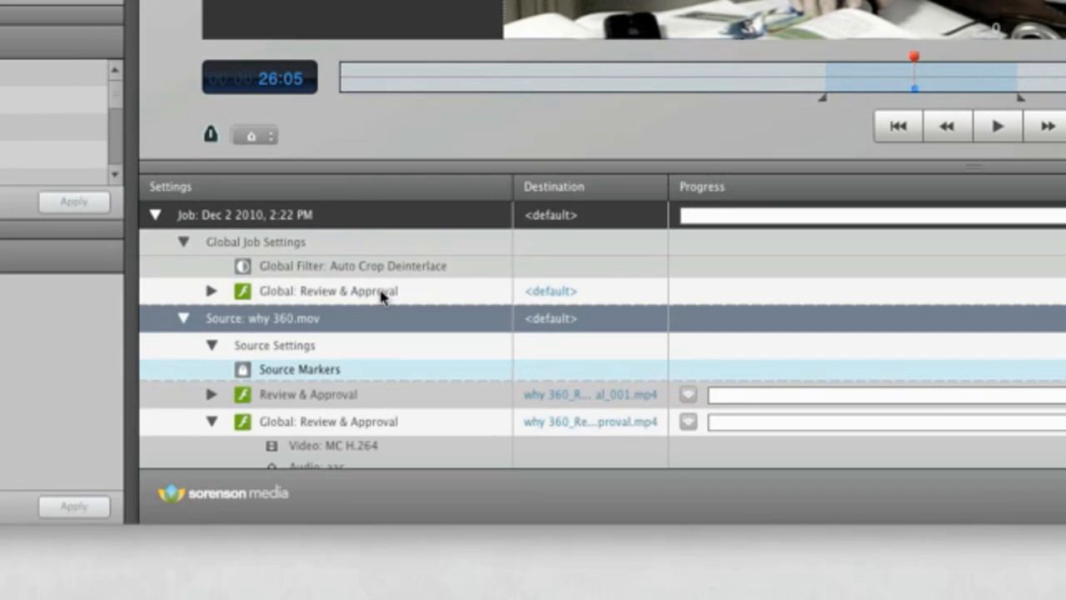
- Apply the Noise Removal filter to the why 360.mov source
mouse_move(381, 297)
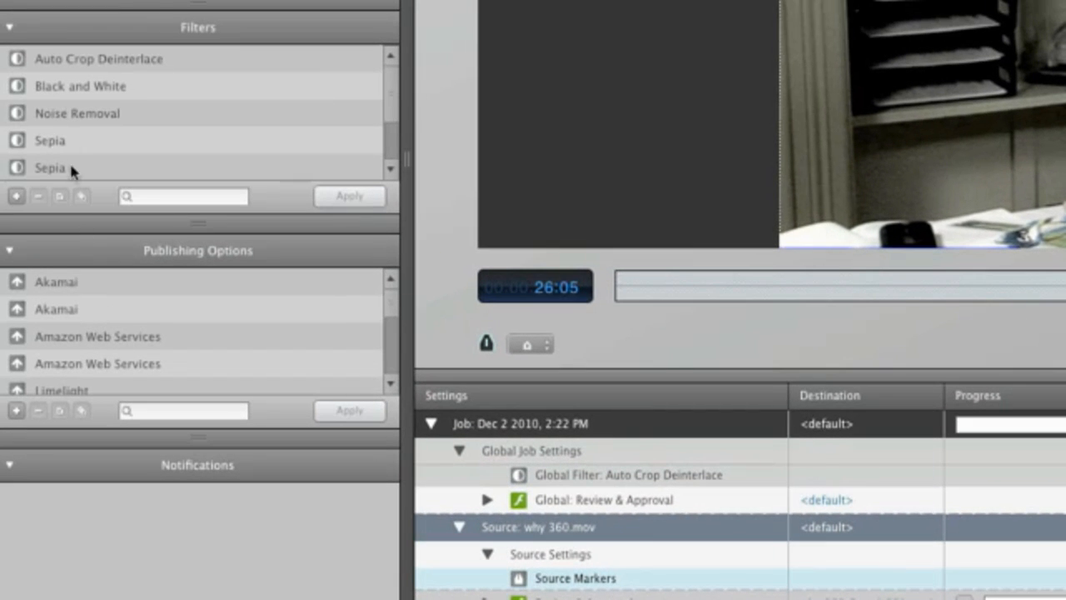
drag(71, 119, 552, 526)
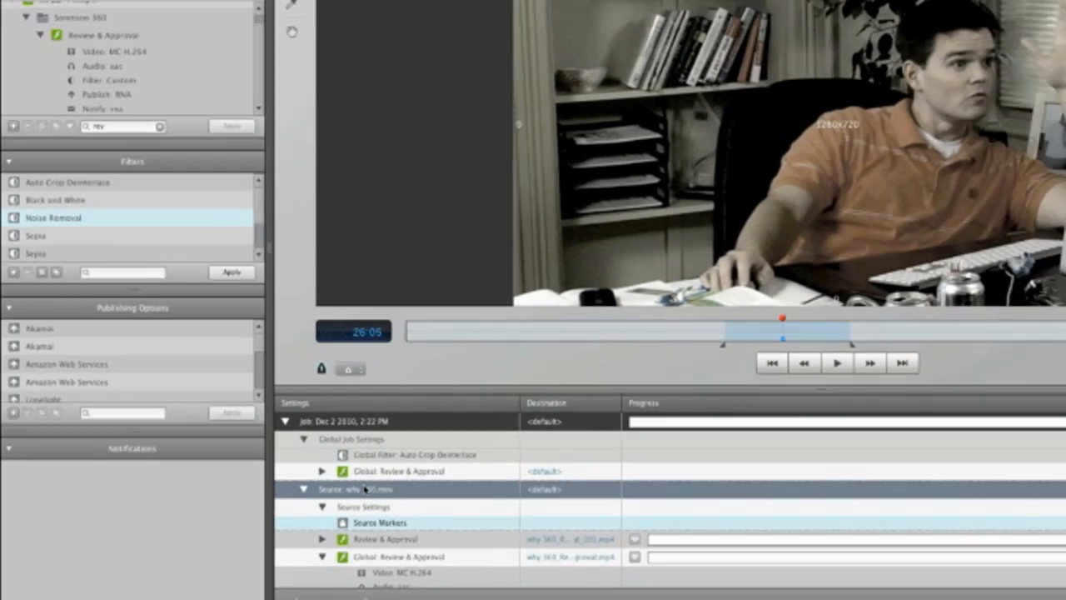
drag(364, 489, 364, 489)
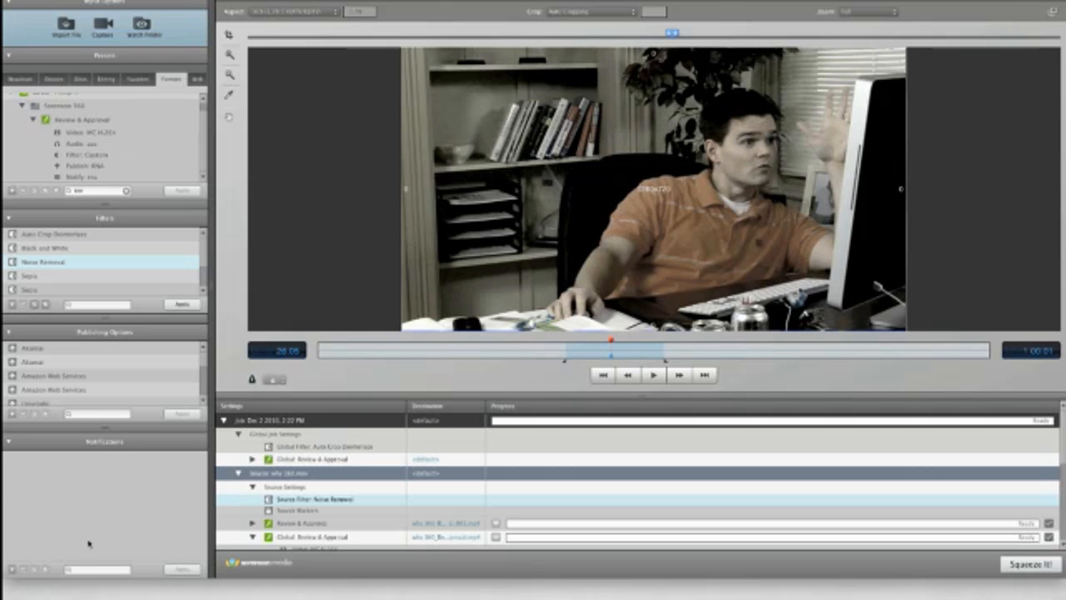
- Check the remaining sources and the notifications area, and start encoding the job with Squeeze It!
scroll(254, 483, down, 5)
click(84, 482)
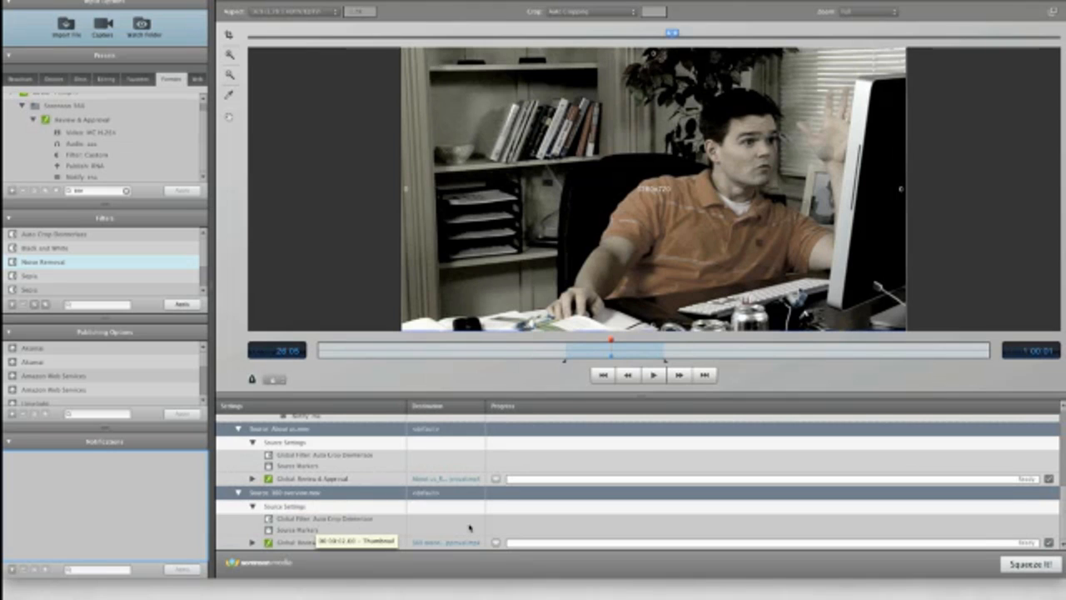
click(1030, 564)
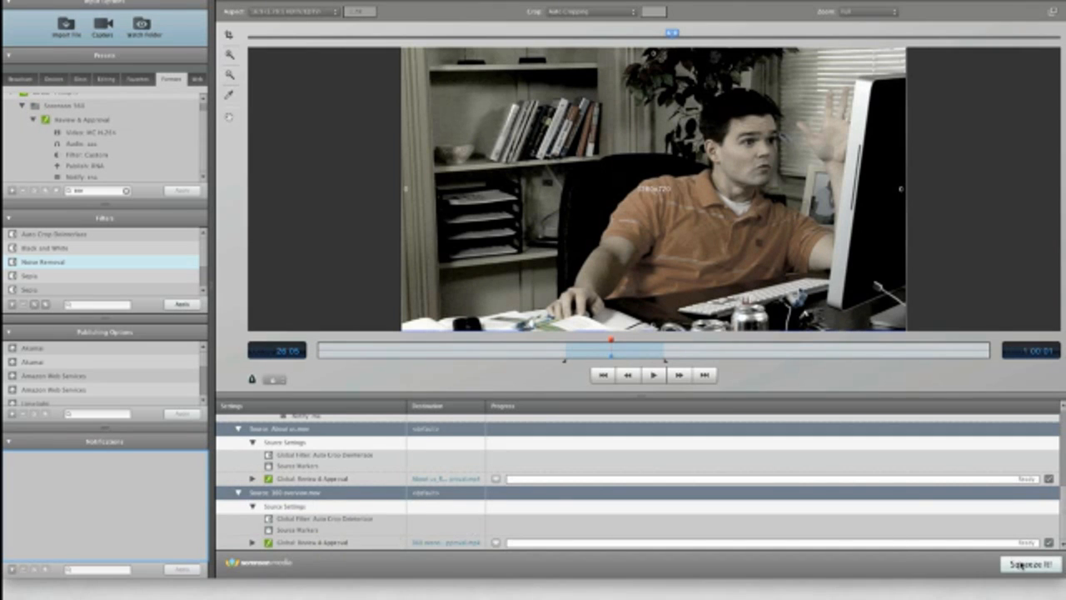